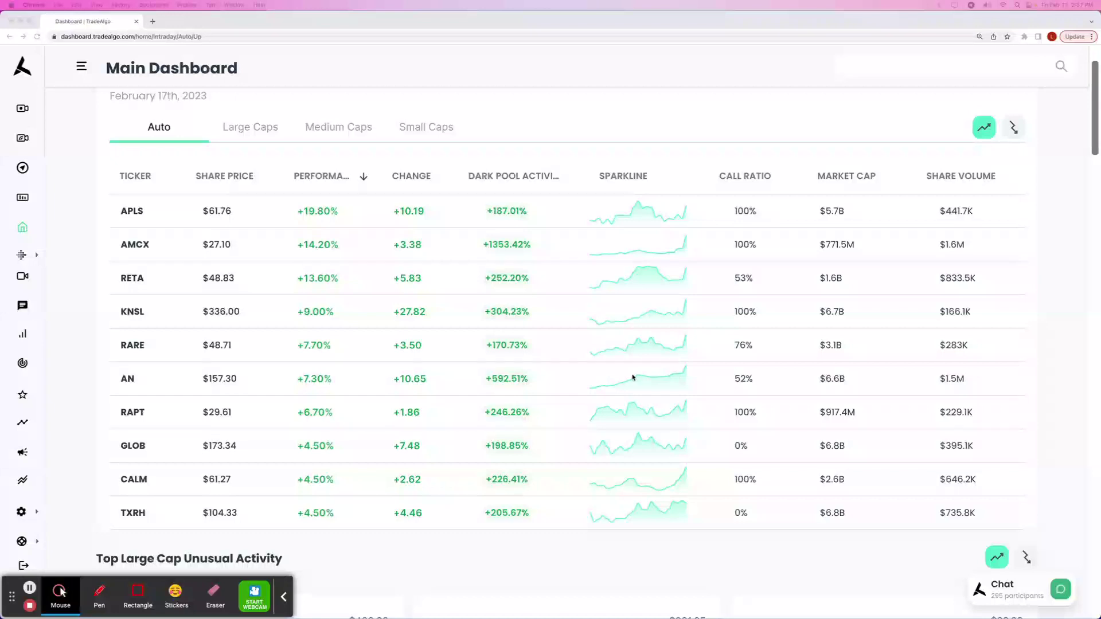
{"action": "scroll", "coordinate": [318, 138], "scroll_direction": "up", "scroll_amount": 1}
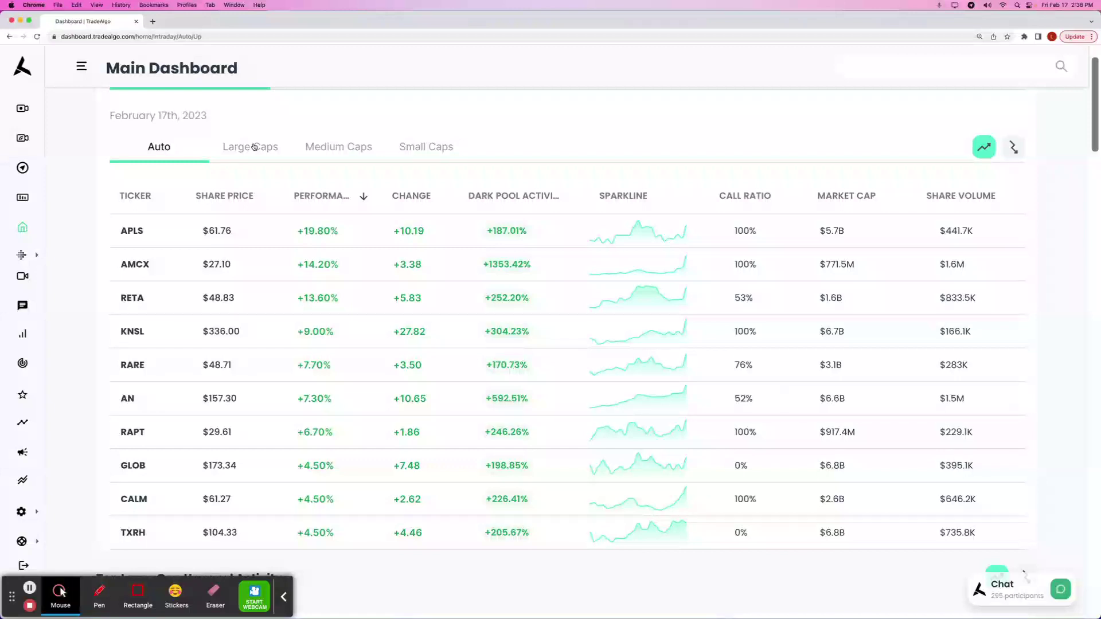
- Browse large-, medium- and small-cap gainers in the unusual activity table
{"action": "left_click", "coordinate": [252, 148]}
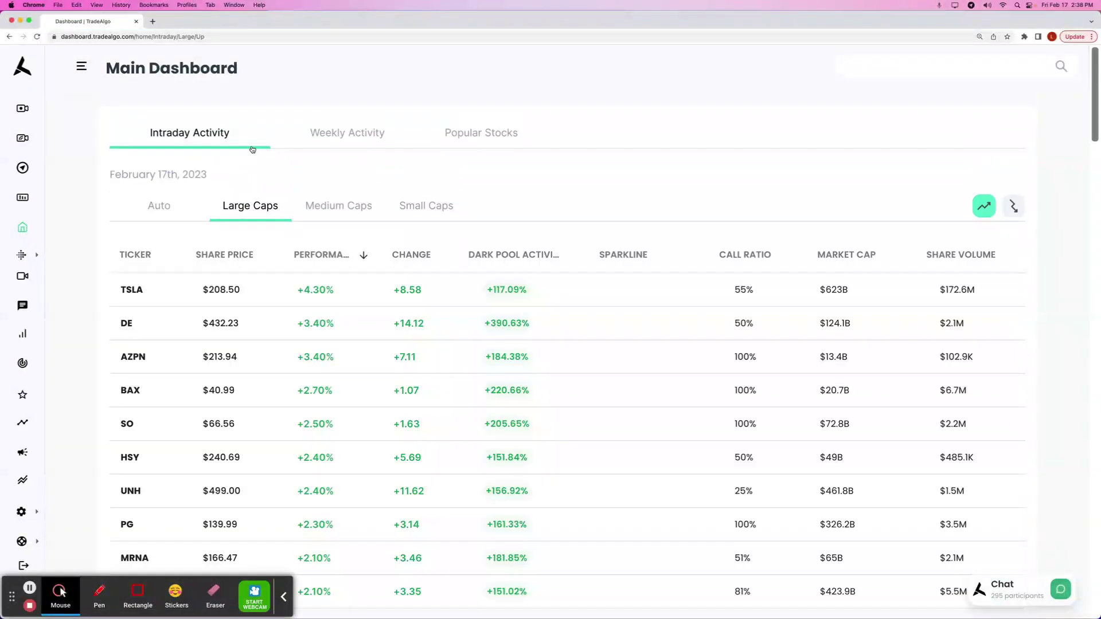
{"action": "scroll", "coordinate": [251, 150], "scroll_direction": "down", "scroll_amount": 1}
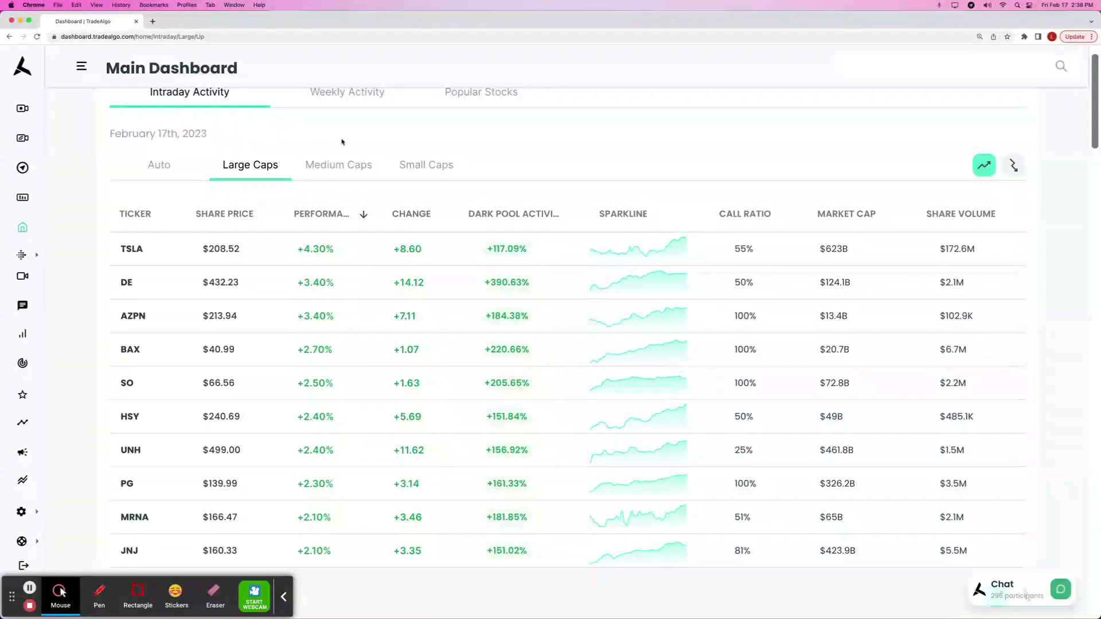
{"action": "left_click", "coordinate": [338, 163]}
{"action": "scroll", "coordinate": [337, 161], "scroll_direction": "down", "scroll_amount": 2}
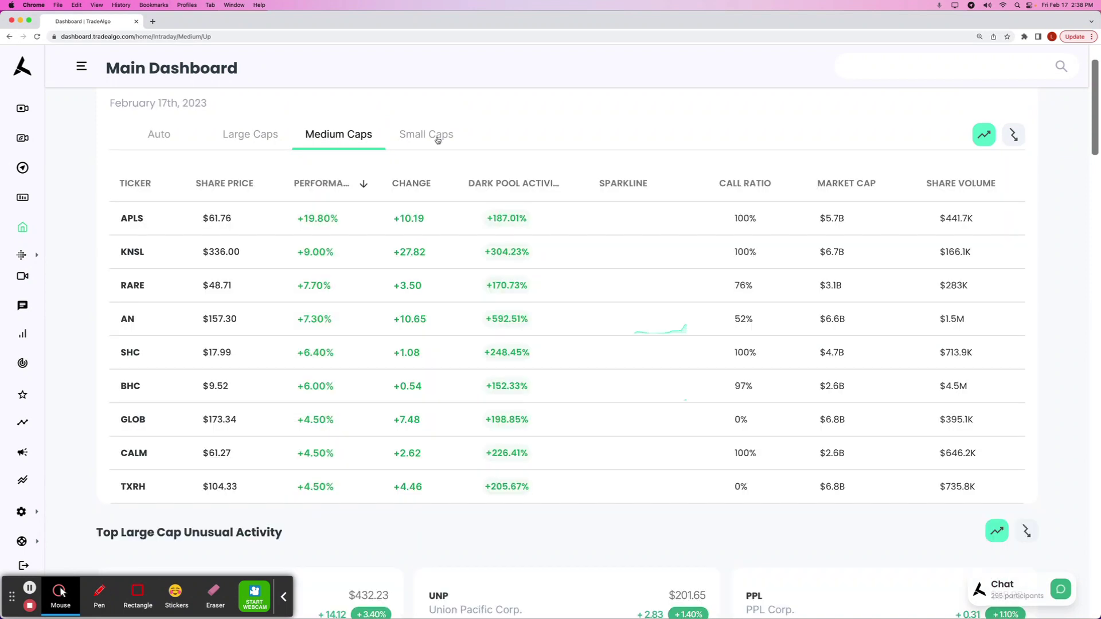
{"action": "left_click", "coordinate": [434, 141]}
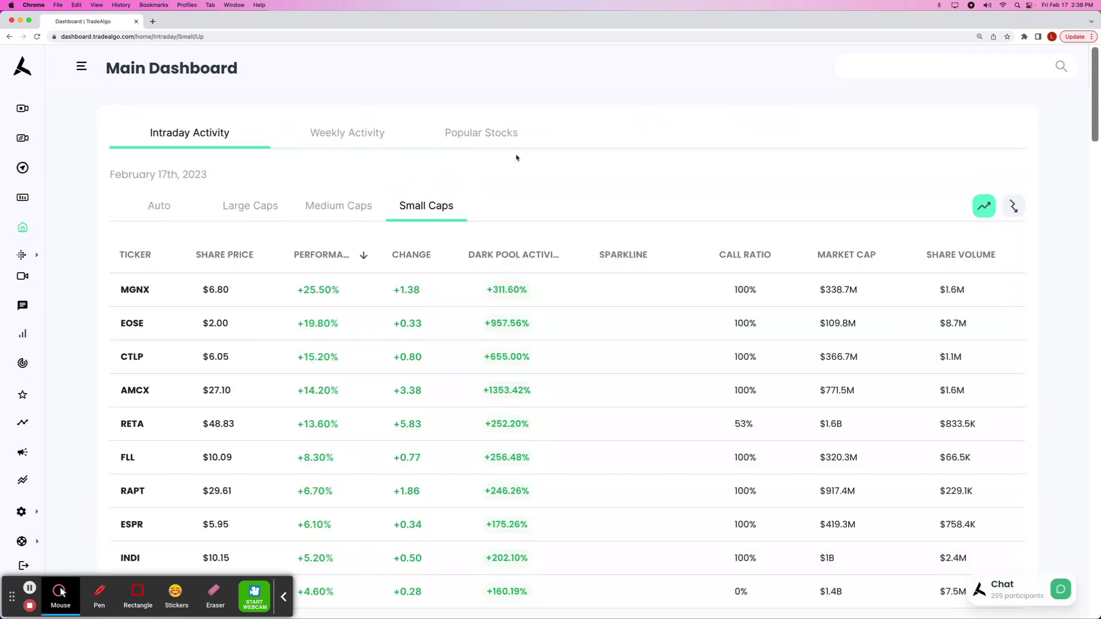
{"action": "scroll", "coordinate": [518, 158], "scroll_direction": "down", "scroll_amount": 2}
- View medium- and large-cap decliners, then return to large-cap gainers
{"action": "left_click", "coordinate": [1013, 123]}
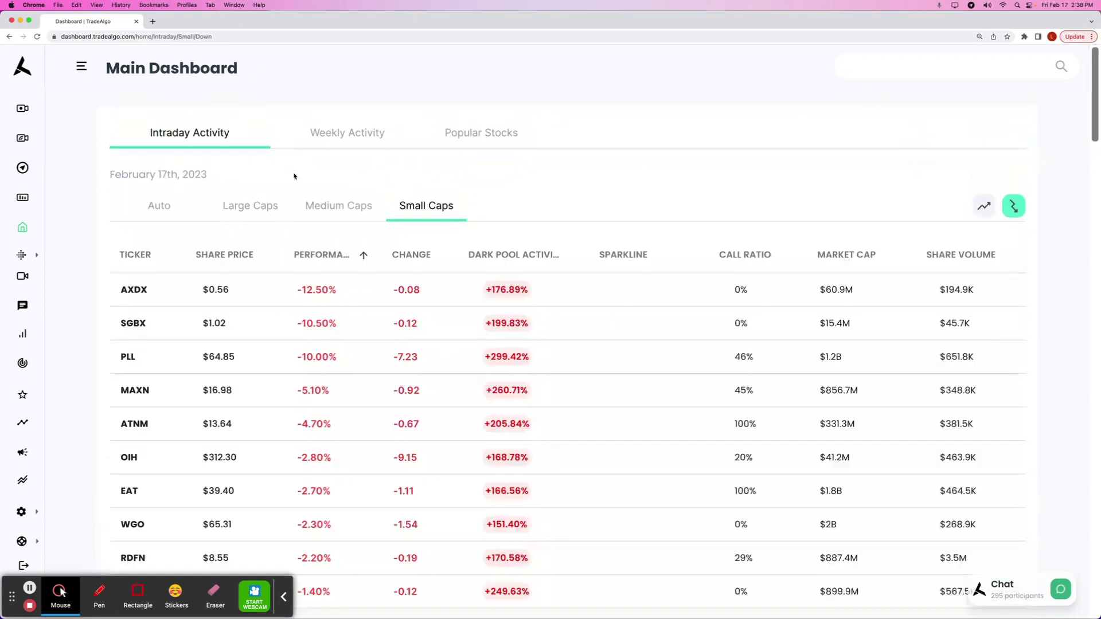
{"action": "scroll", "coordinate": [295, 177], "scroll_direction": "down", "scroll_amount": 2}
{"action": "scroll", "coordinate": [295, 177], "scroll_direction": "down", "scroll_amount": 1}
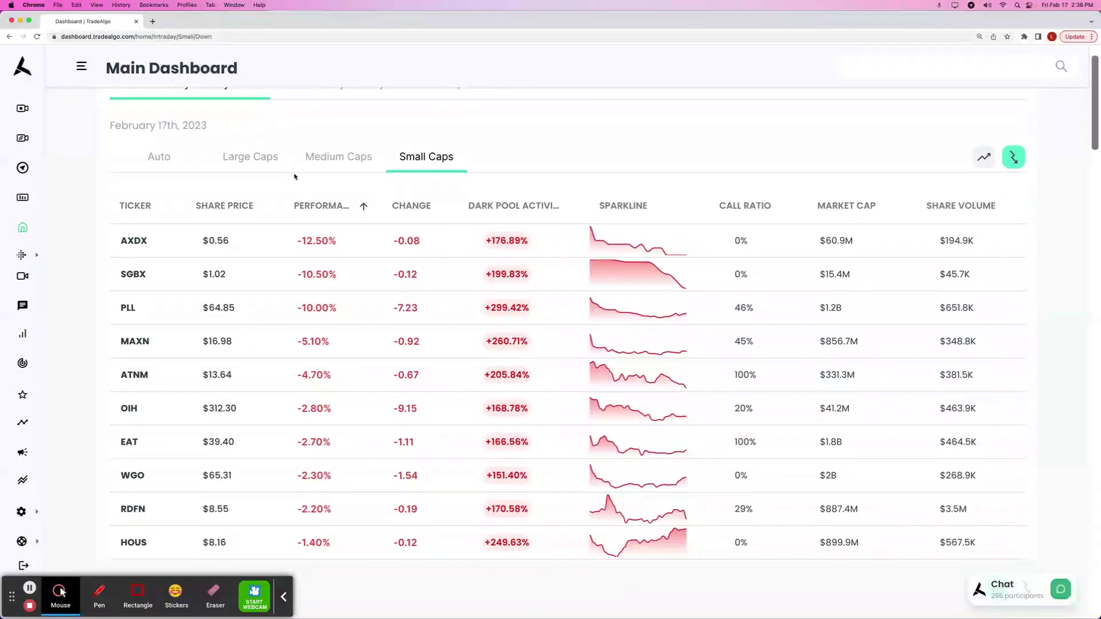
{"action": "left_click", "coordinate": [319, 160]}
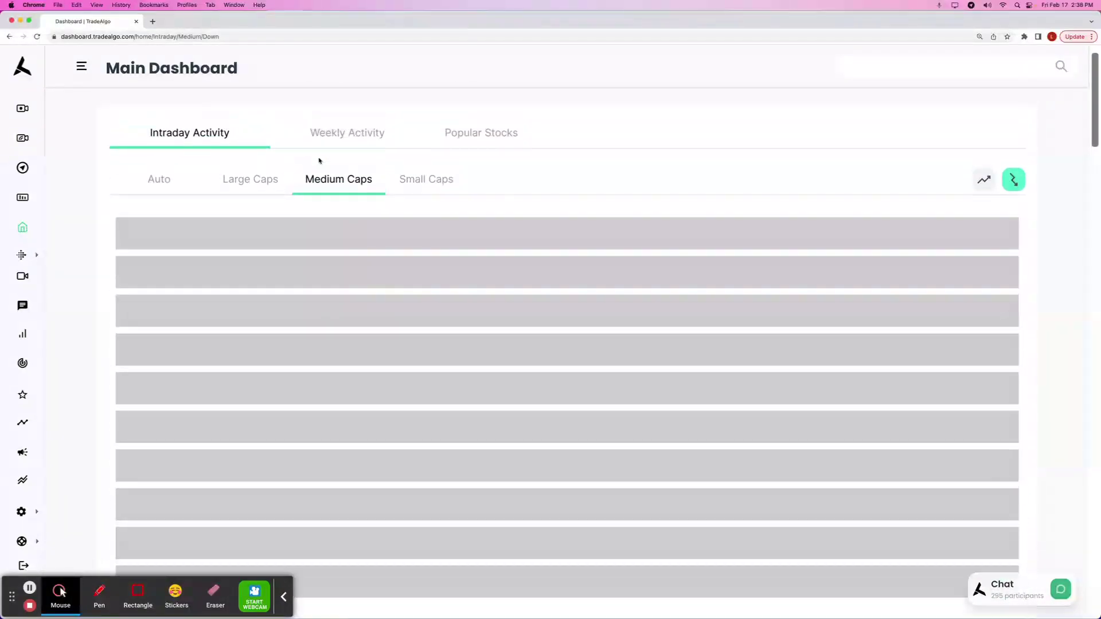
{"action": "scroll", "coordinate": [283, 155], "scroll_direction": "down", "scroll_amount": 2}
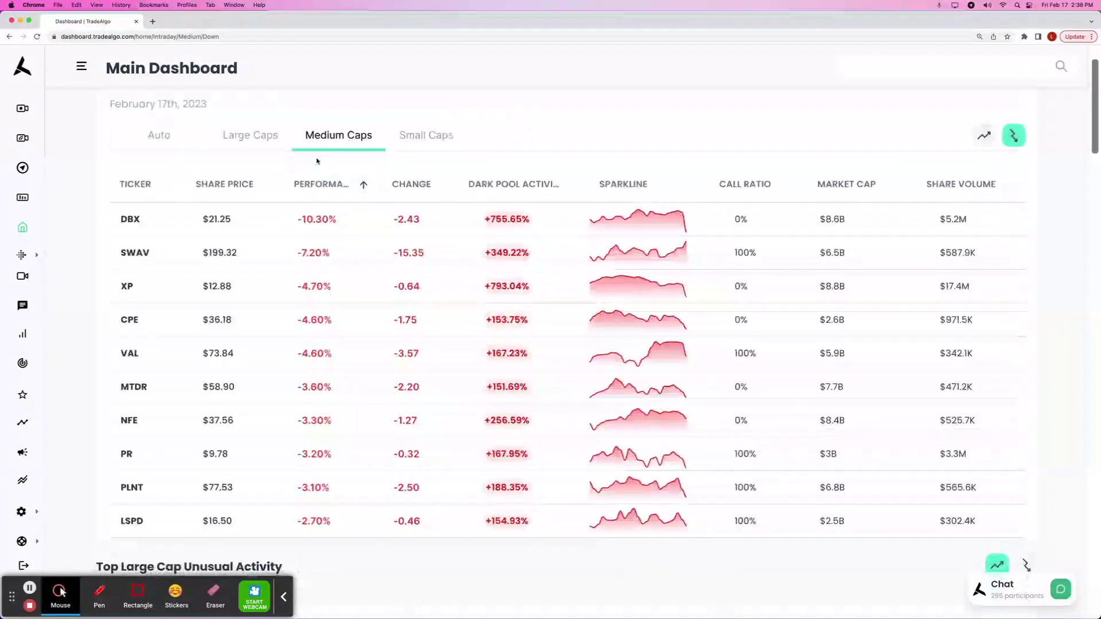
{"action": "left_click", "coordinate": [244, 144]}
{"action": "scroll", "coordinate": [244, 144], "scroll_direction": "down", "scroll_amount": 2}
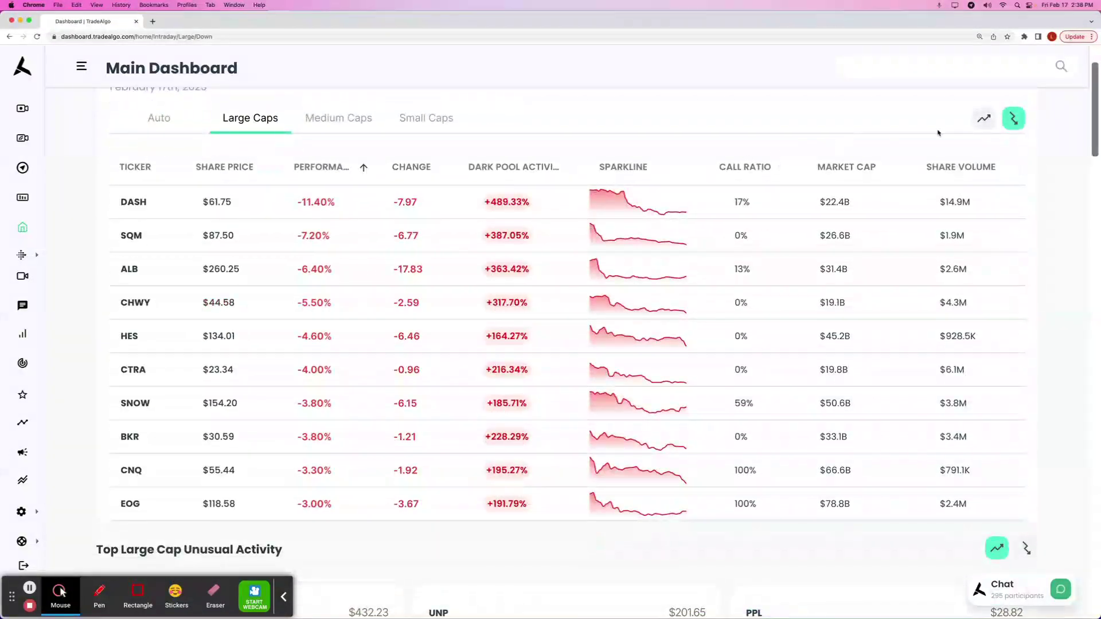
{"action": "left_click", "coordinate": [984, 118]}
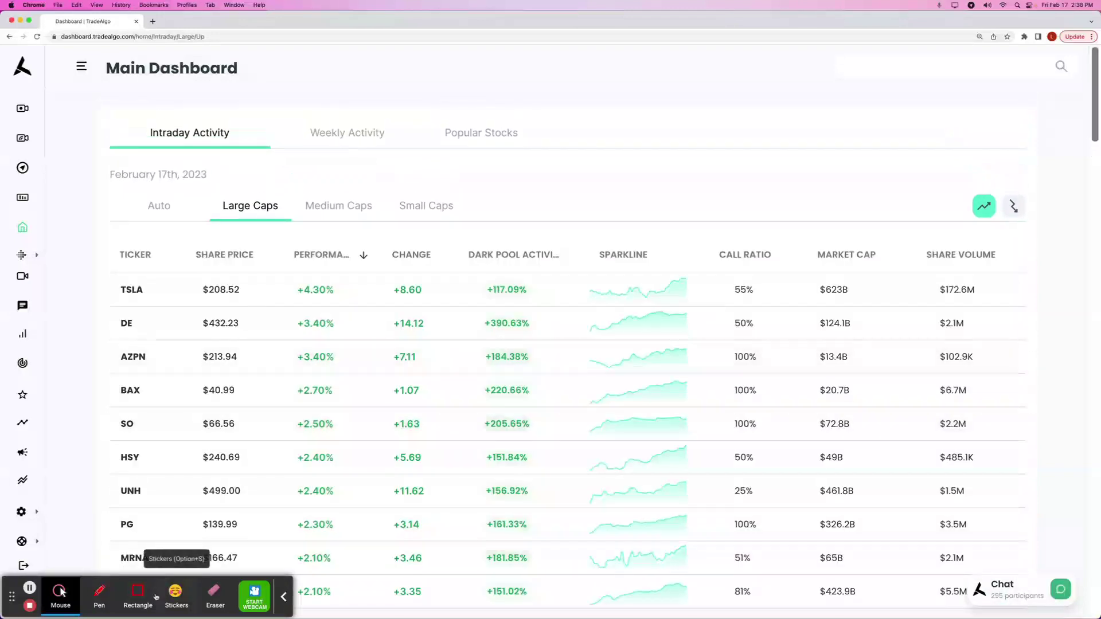
- Outline the DE row, its +390.63% dark pool activity and +3.40% performance
{"action": "left_click", "coordinate": [138, 592]}
{"action": "left_click_drag", "start_coordinate": [91, 290], "coordinate": [1012, 349]}
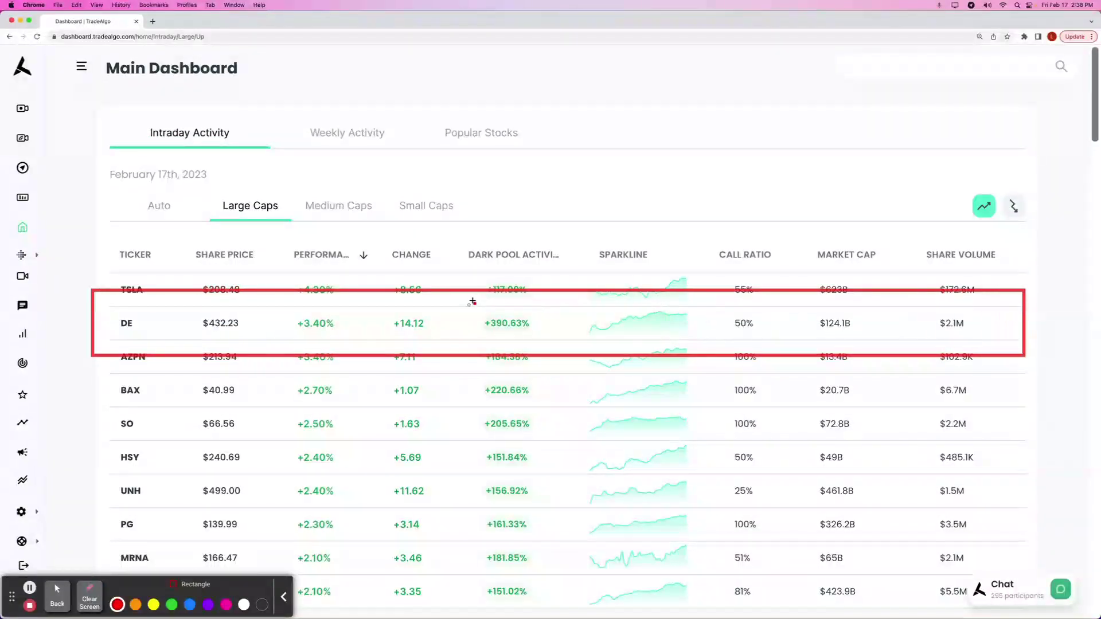
{"action": "left_click_drag", "start_coordinate": [469, 306], "coordinate": [545, 335]}
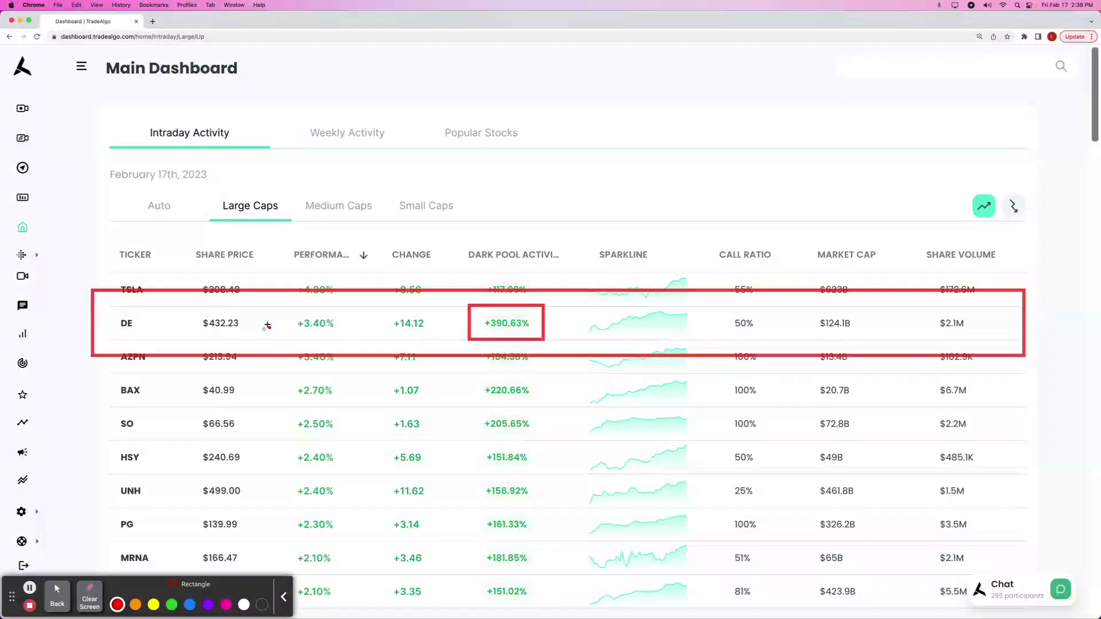
{"action": "left_click_drag", "start_coordinate": [286, 307], "coordinate": [337, 340]}
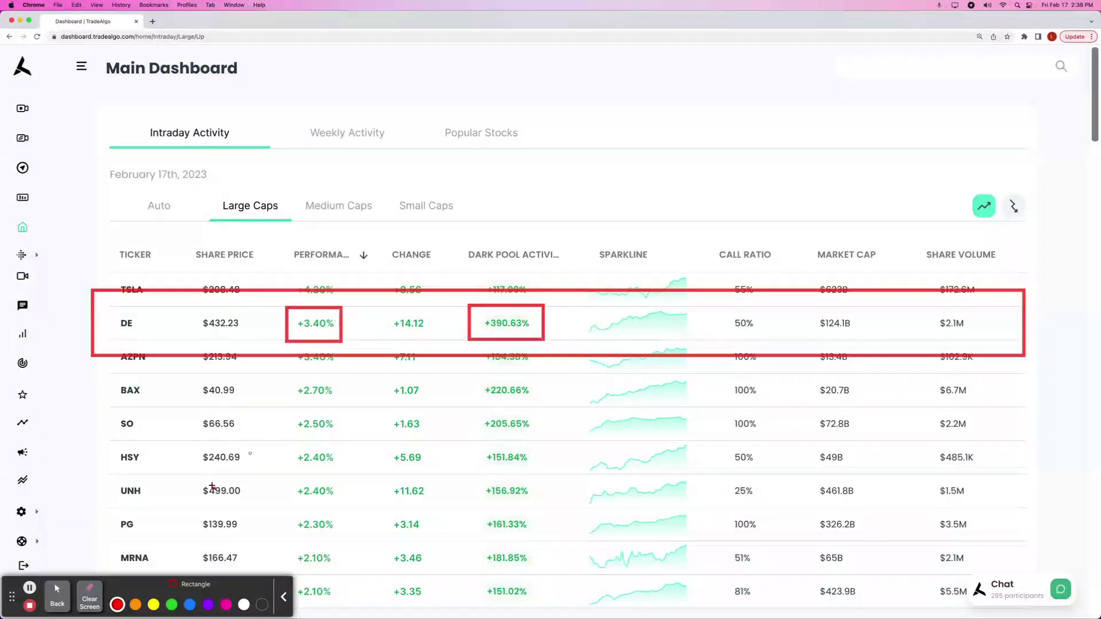
- Clear the markings and open Deere & Company's (DE) company page
{"action": "left_click", "coordinate": [90, 599]}
{"action": "left_click", "coordinate": [57, 596]}
{"action": "left_click", "coordinate": [126, 323]}
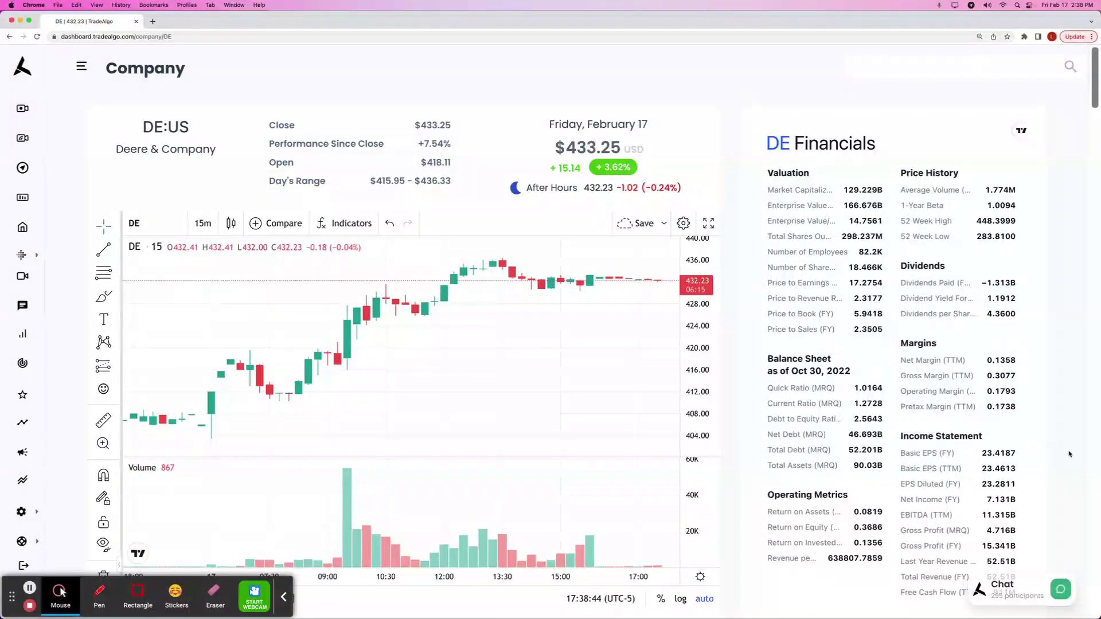
{"action": "scroll", "coordinate": [1069, 455], "scroll_direction": "down", "scroll_amount": 10}
{"action": "scroll", "coordinate": [1068, 454], "scroll_direction": "down", "scroll_amount": 1}
{"action": "scroll", "coordinate": [1068, 454], "scroll_direction": "down", "scroll_amount": 5}
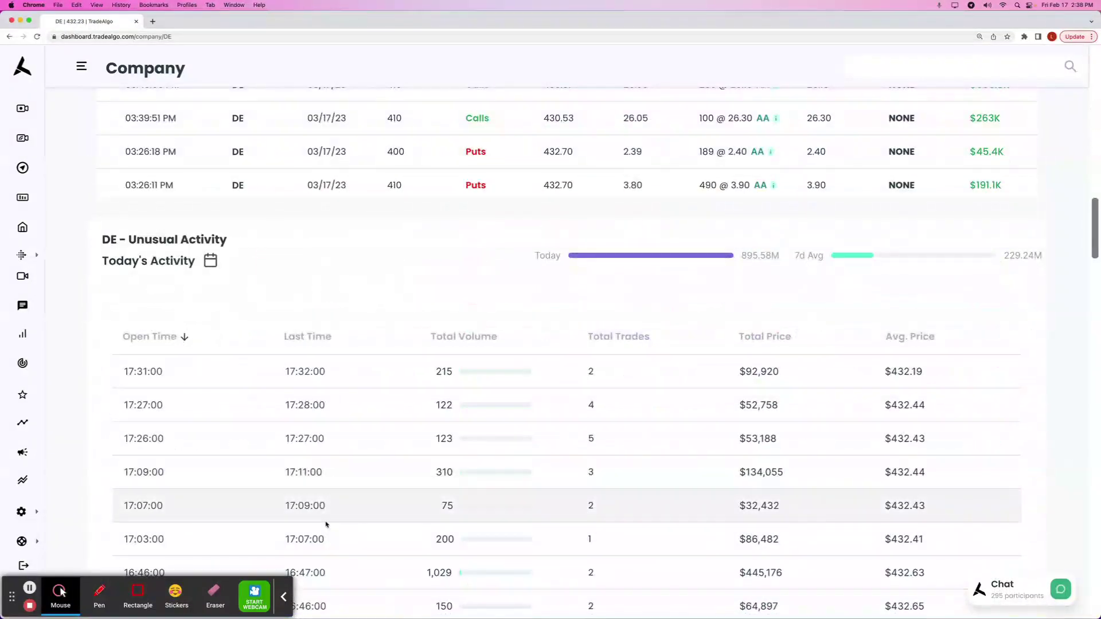
- Outline DE's Today versus 7-day average volume bars, clear them, and go to Alerts
{"action": "left_click", "coordinate": [138, 592]}
{"action": "left_click_drag", "start_coordinate": [519, 230], "coordinate": [1071, 274]}
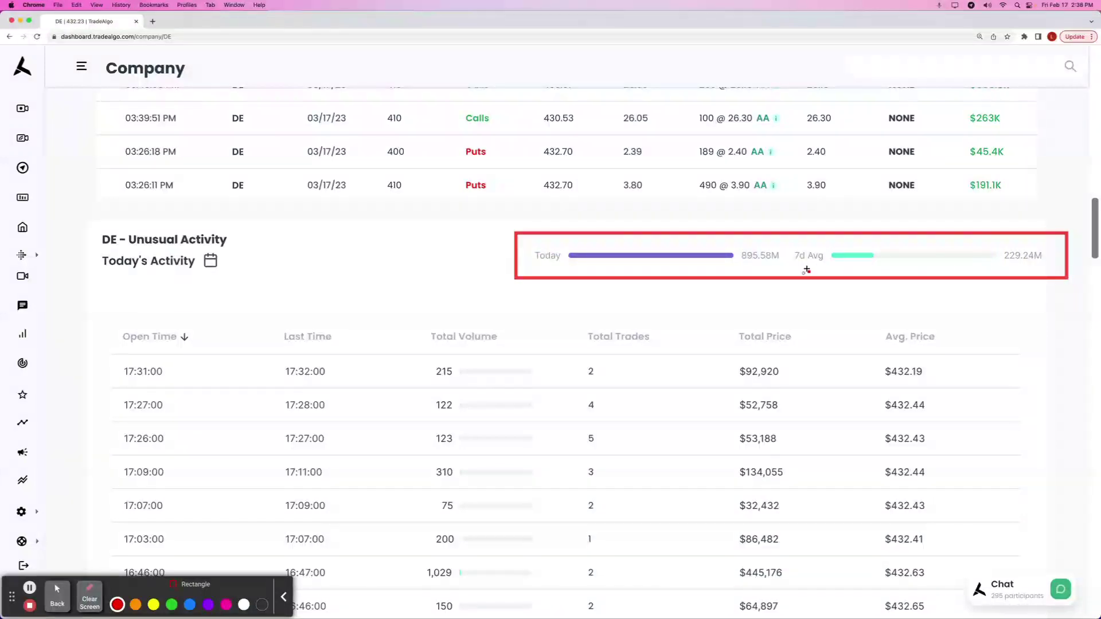
{"action": "scroll", "coordinate": [275, 475], "scroll_direction": "up", "scroll_amount": 2}
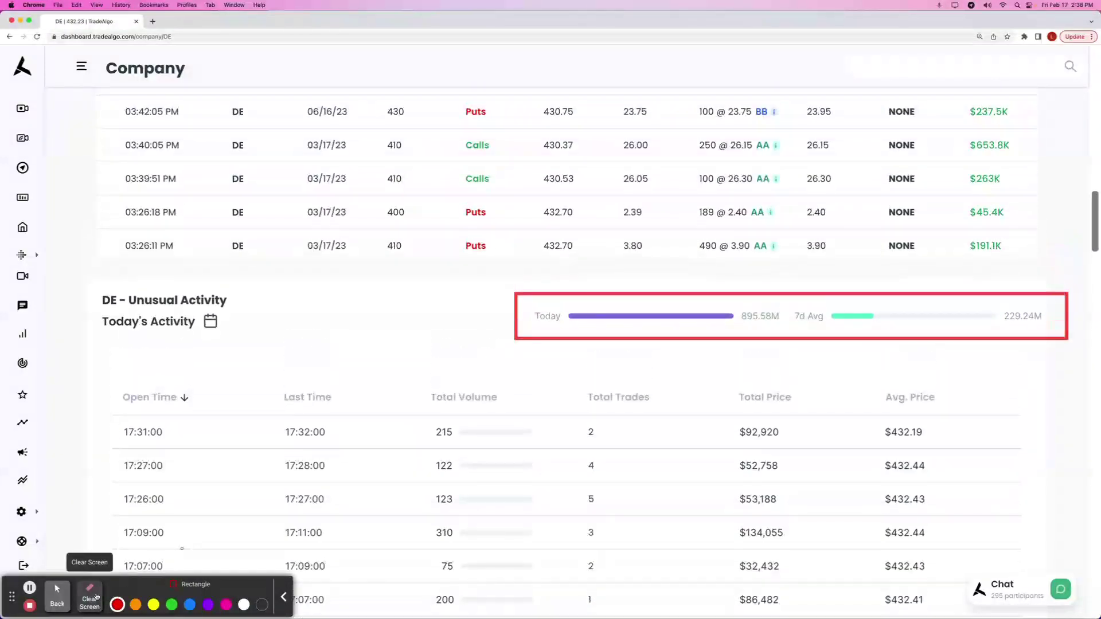
{"action": "left_click", "coordinate": [94, 596]}
{"action": "left_click", "coordinate": [57, 594]}
{"action": "left_click", "coordinate": [27, 450]}
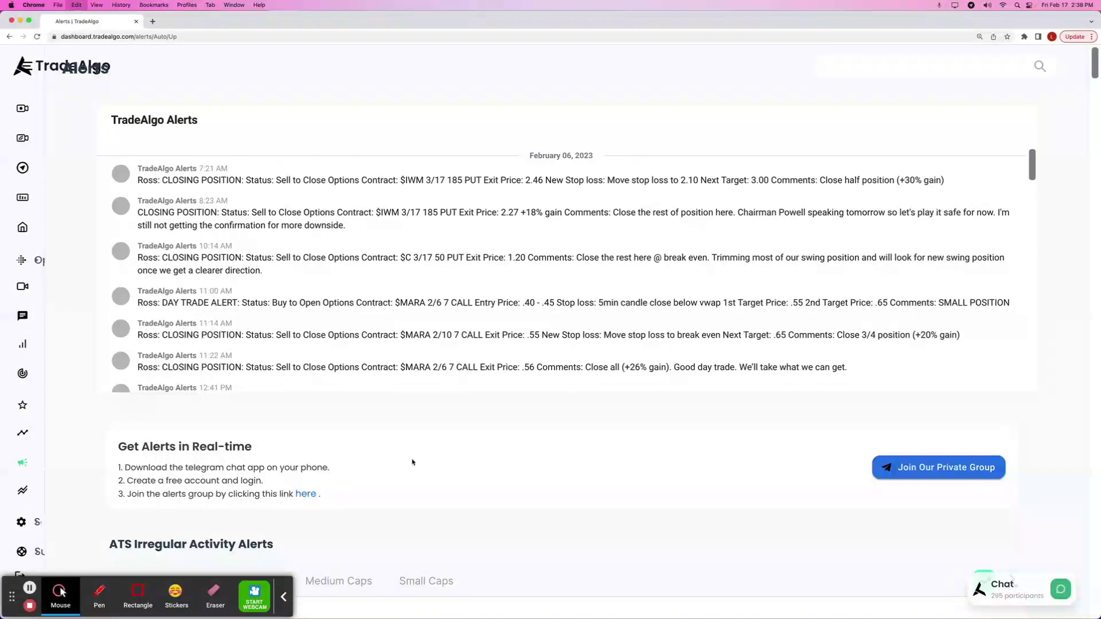
- Search alerts for 'deere' and outline its row, 63008.61x multiple and 8:06 AM time
{"action": "key", "text": "super+f"}
{"action": "type", "text": "deere"}
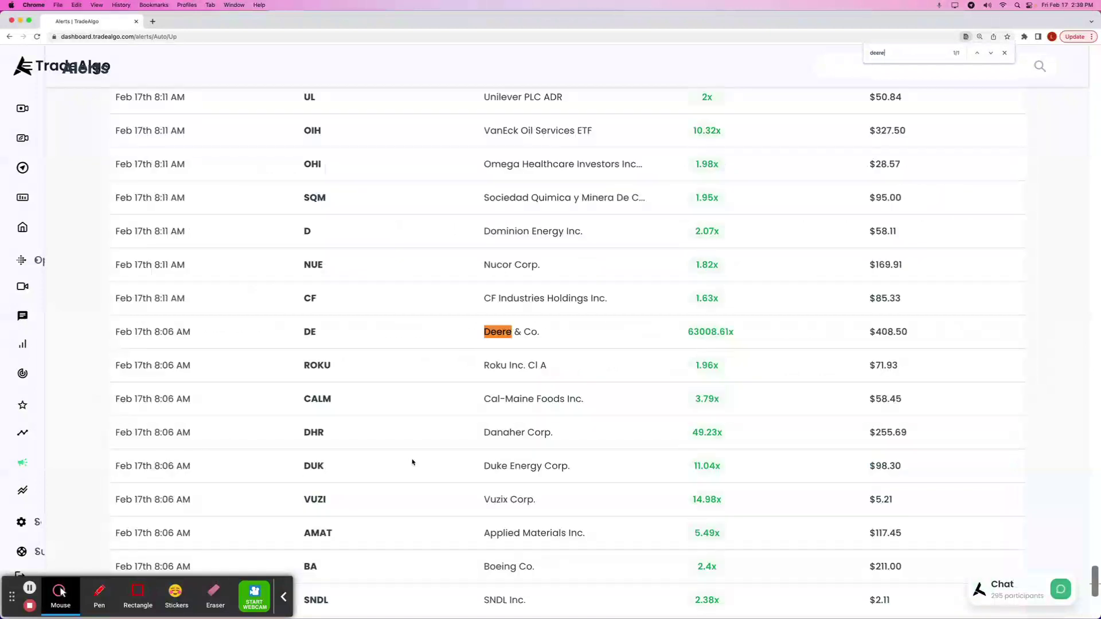
{"action": "left_click", "coordinate": [138, 594]}
{"action": "left_click_drag", "start_coordinate": [103, 299], "coordinate": [1003, 365]}
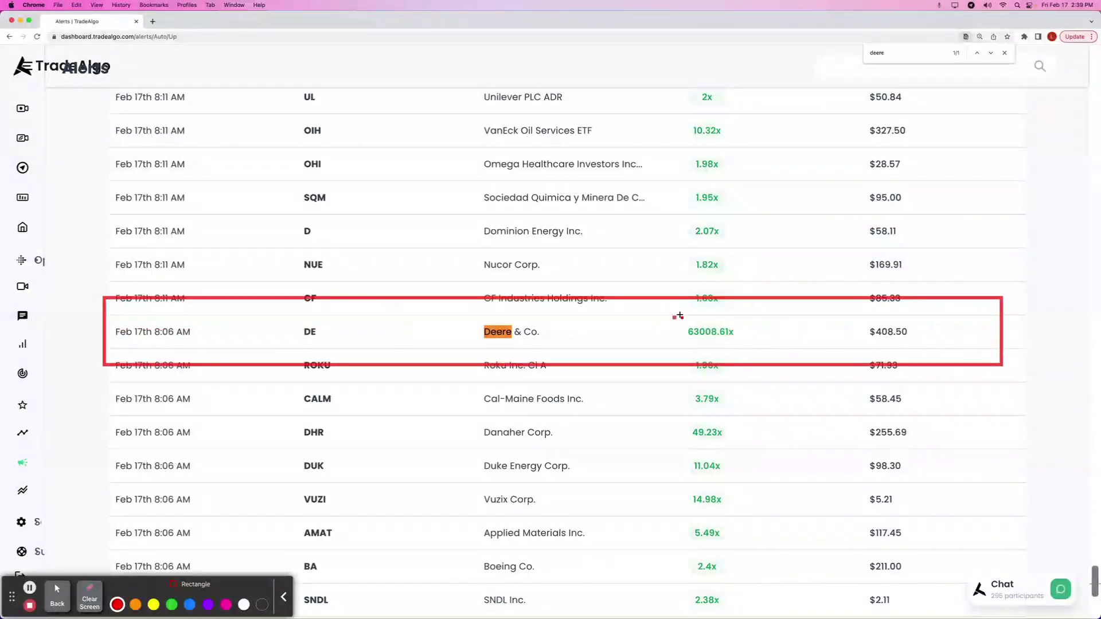
{"action": "left_click_drag", "start_coordinate": [674, 316], "coordinate": [747, 350]}
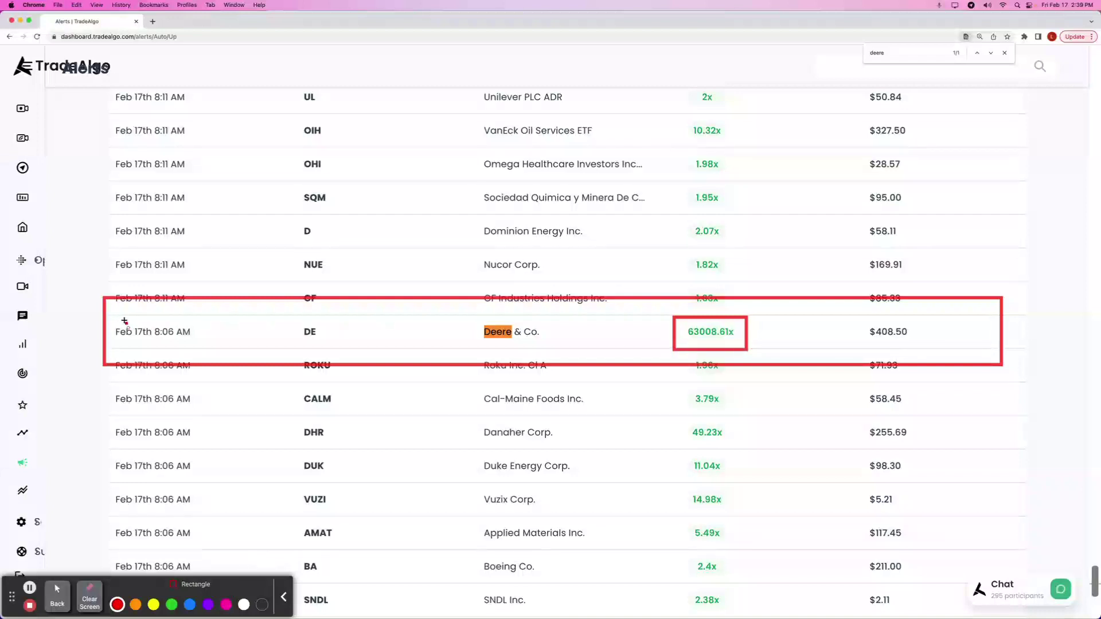
{"action": "left_click_drag", "start_coordinate": [155, 331], "coordinate": [204, 346]}
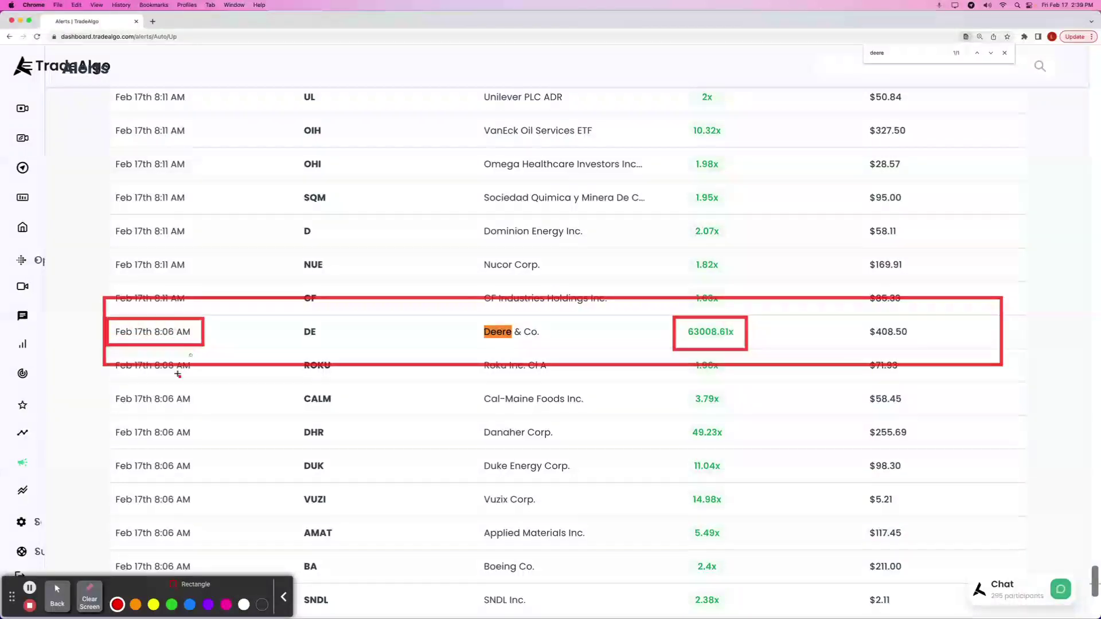
{"action": "left_click", "coordinate": [57, 594]}
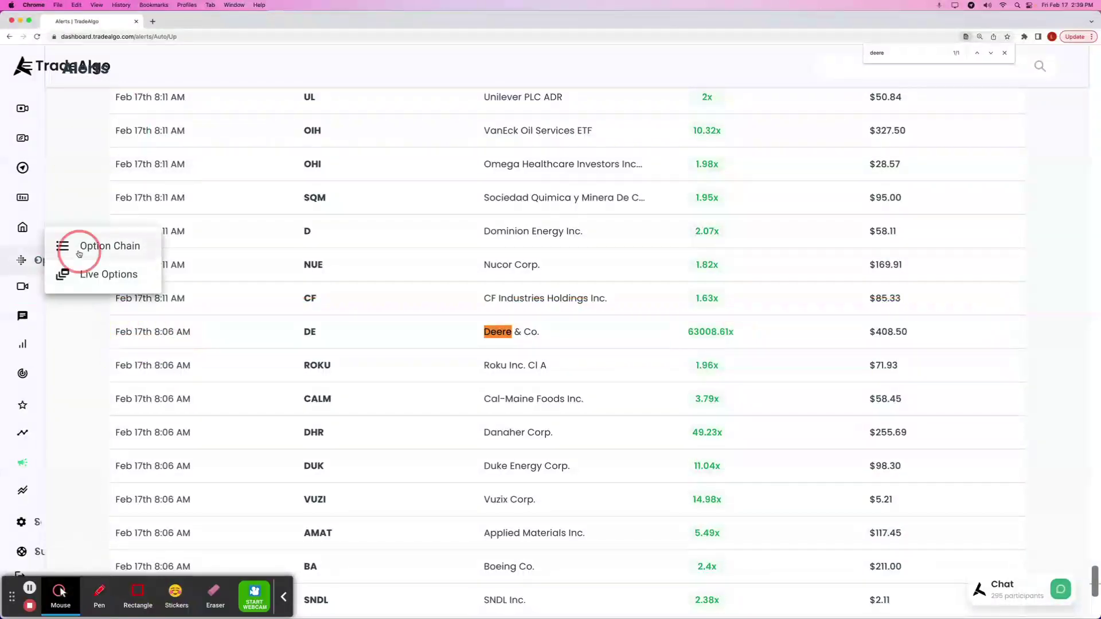
- Open DE's option chain at lower strikes and chart the Feb 17 425 call
{"action": "left_click", "coordinate": [90, 246]}
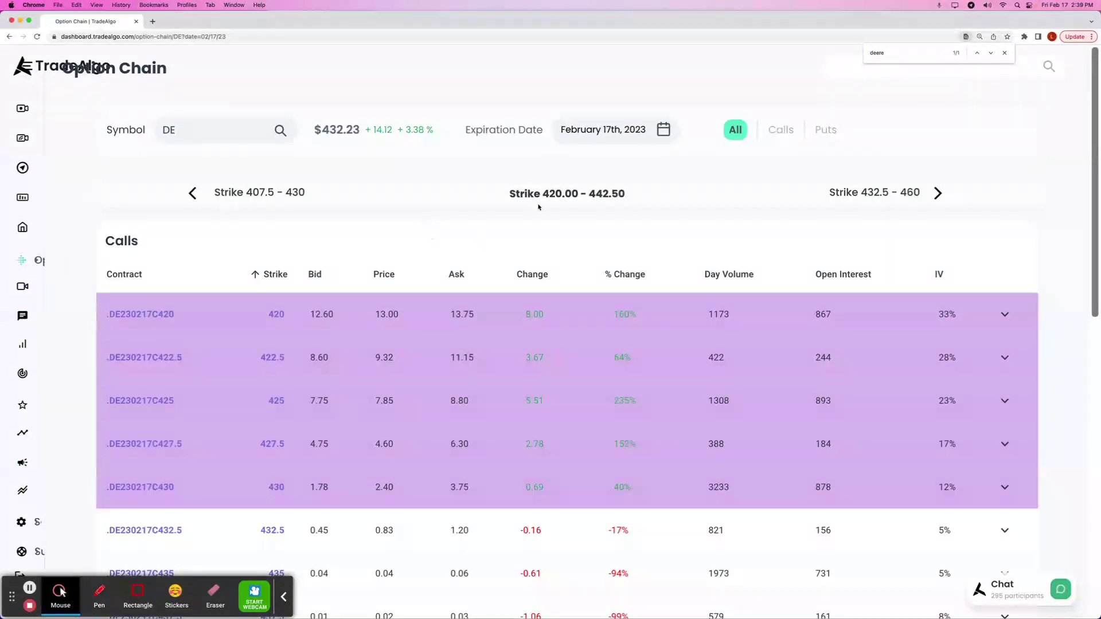
{"action": "left_click", "coordinate": [194, 192]}
{"action": "scroll", "coordinate": [372, 275], "scroll_direction": "down", "scroll_amount": 2}
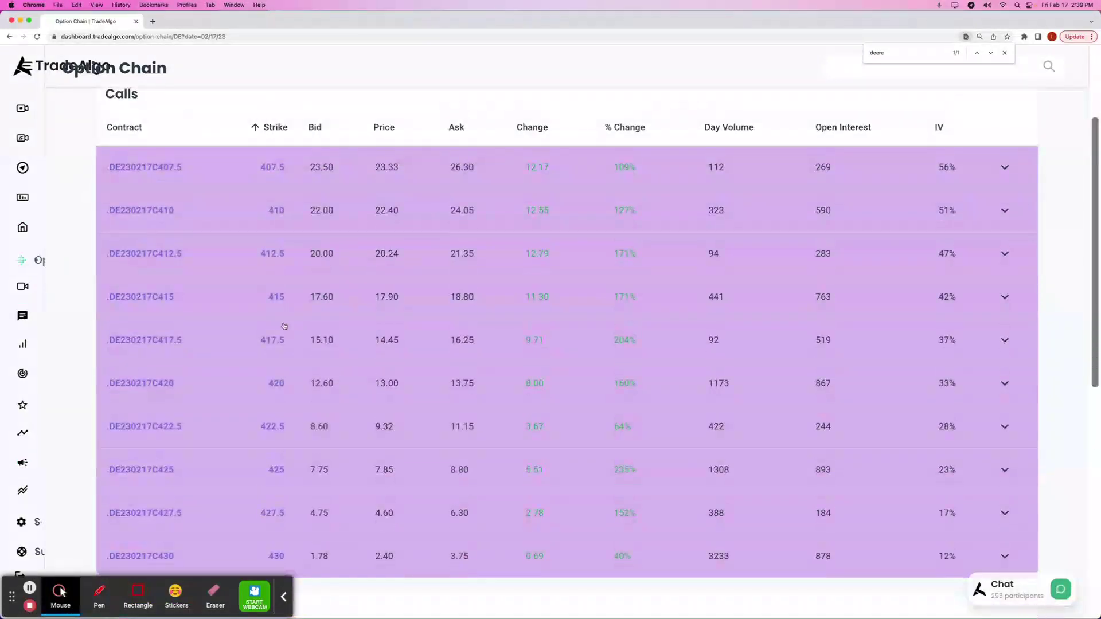
{"action": "left_click", "coordinate": [249, 476]}
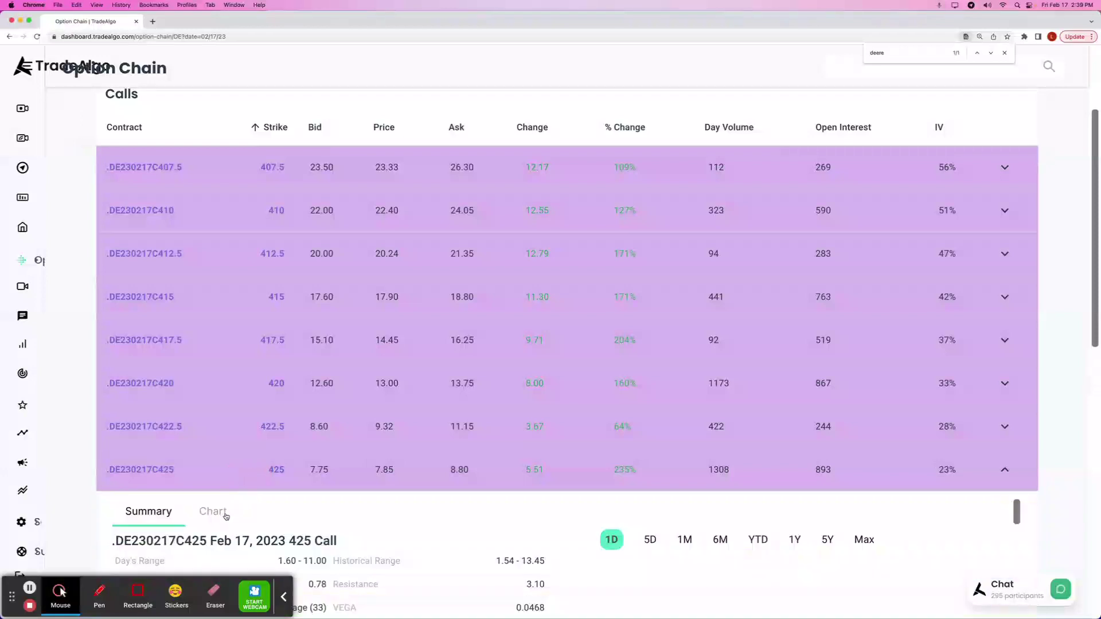
{"action": "left_click", "coordinate": [215, 510]}
{"action": "scroll", "coordinate": [253, 342], "scroll_direction": "down", "scroll_amount": 3}
{"action": "scroll", "coordinate": [275, 214], "scroll_direction": "down", "scroll_amount": 1}
{"action": "scroll", "coordinate": [275, 214], "scroll_direction": "down", "scroll_amount": 1}
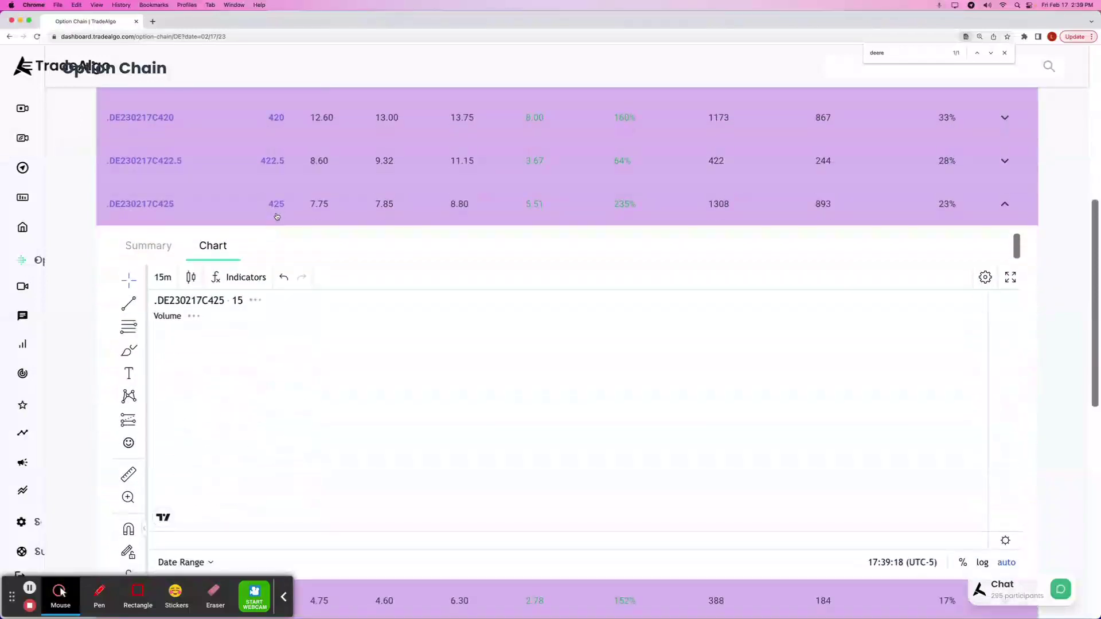
{"action": "scroll", "coordinate": [269, 171], "scroll_direction": "down", "scroll_amount": 1}
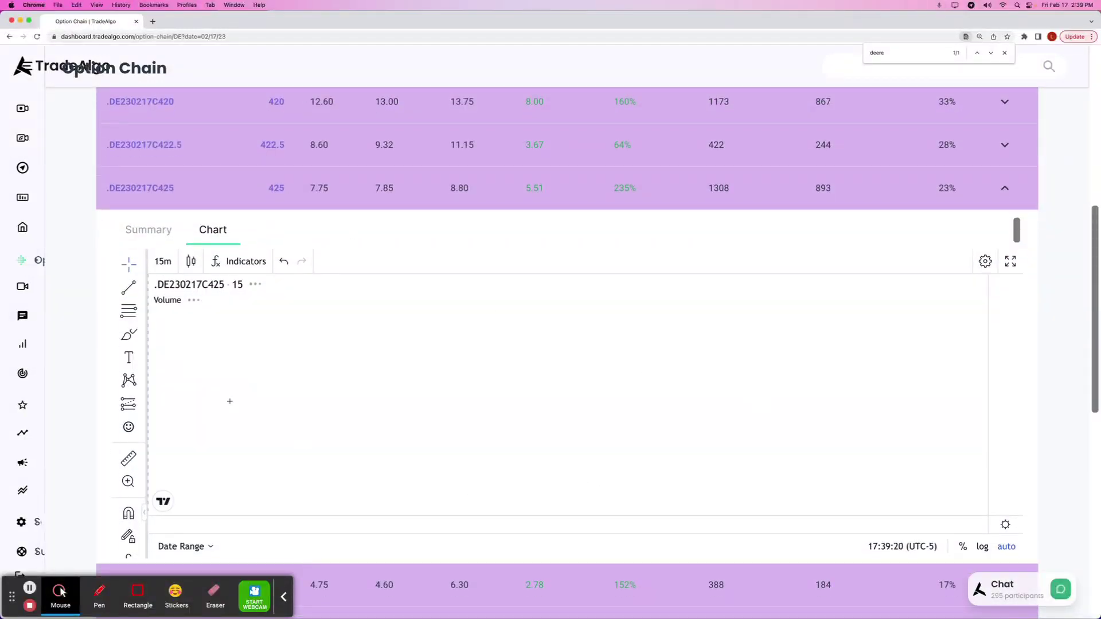
- Keep the 15-minute interval and measure the rally from the morning low to 13:15
{"action": "left_click", "coordinate": [164, 263]}
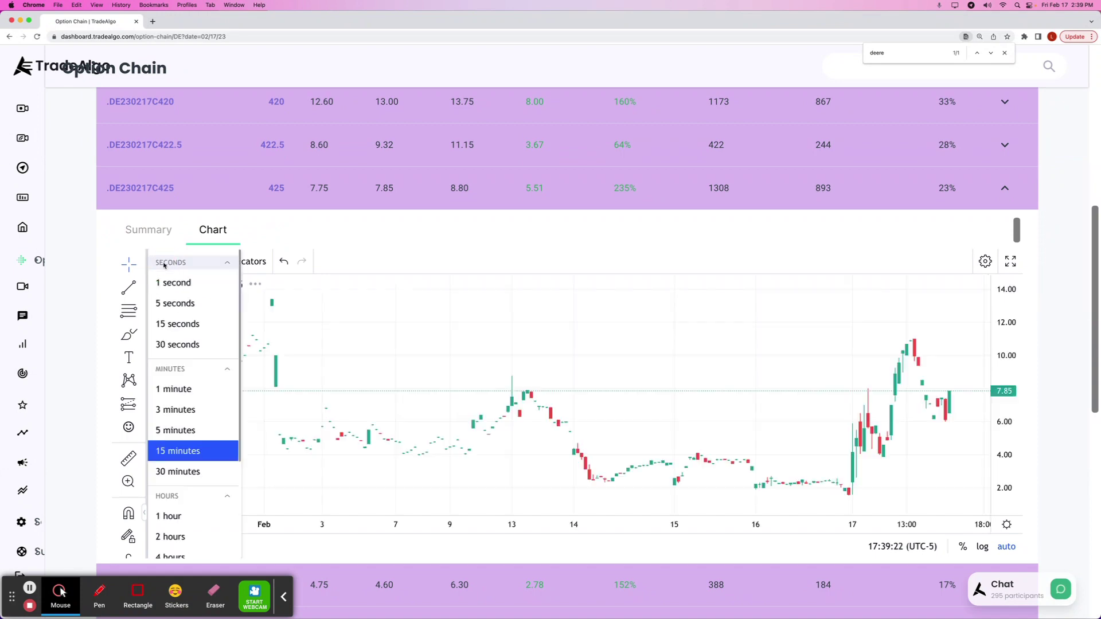
{"action": "left_click", "coordinate": [447, 465]}
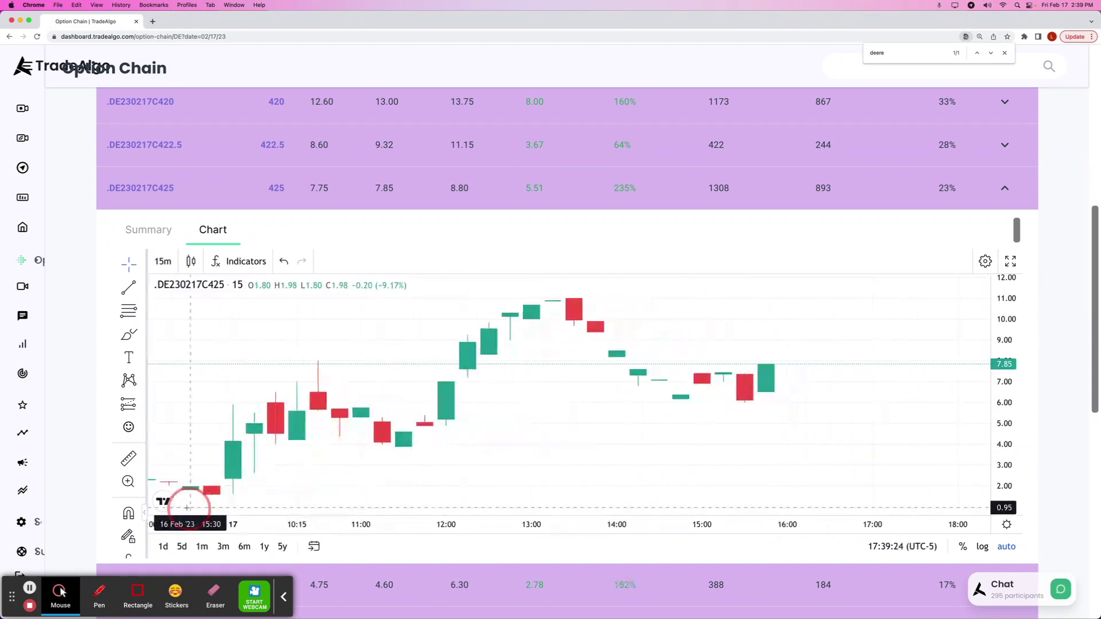
{"action": "left_click", "coordinate": [128, 459]}
{"action": "left_click", "coordinate": [233, 478]}
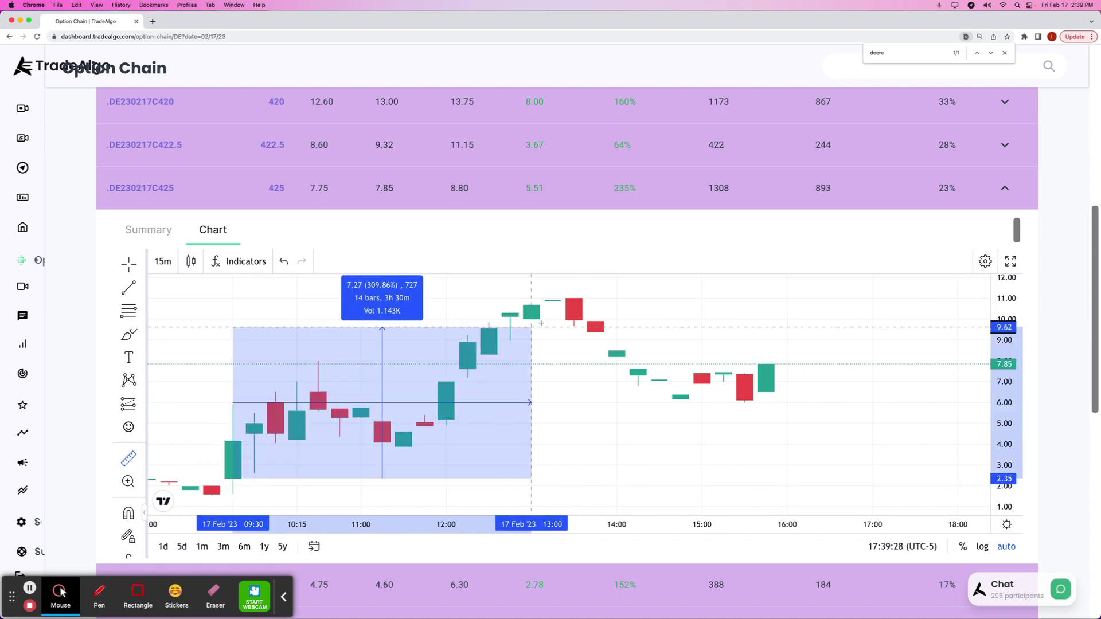
{"action": "left_click", "coordinate": [554, 301]}
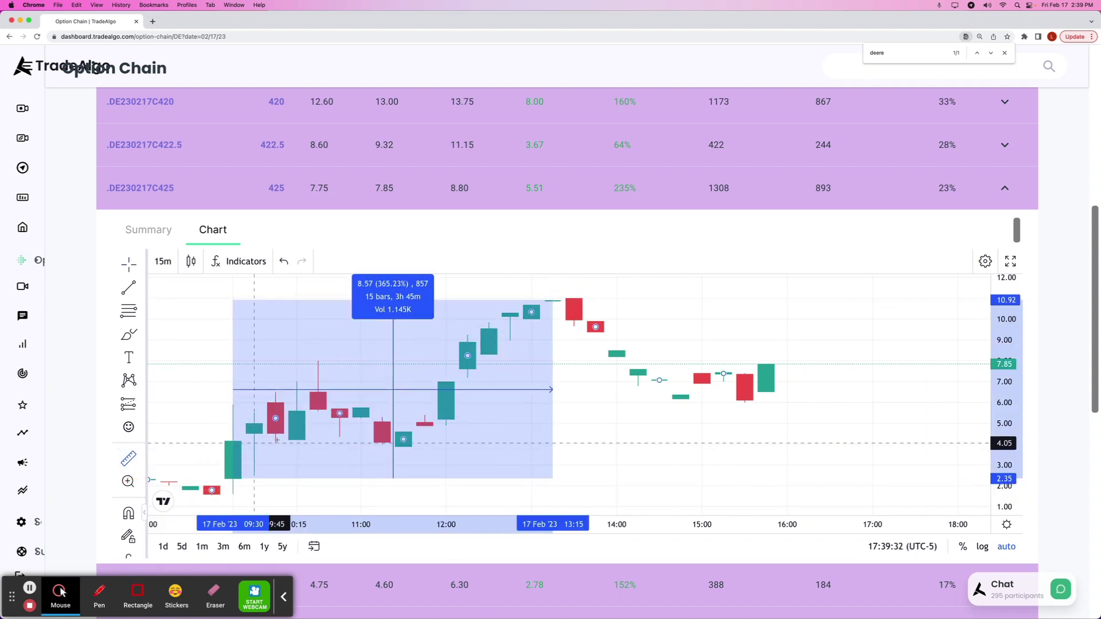
- Measure the move from the 10:15 candle to near 14:00, then dismiss it
{"action": "left_click", "coordinate": [297, 440]}
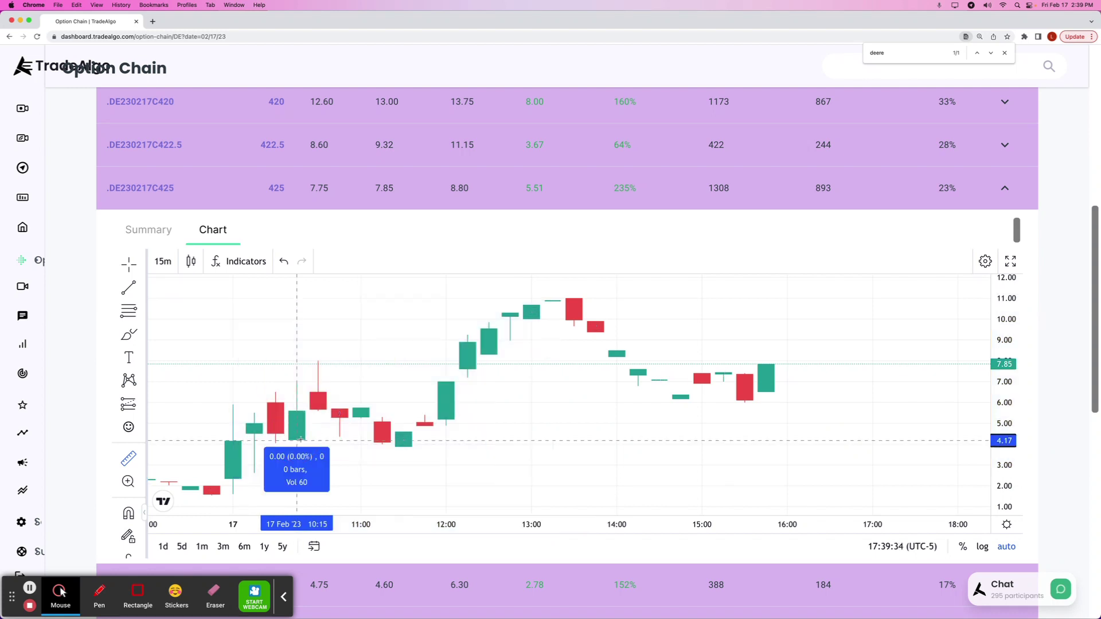
{"action": "left_click", "coordinate": [616, 348]}
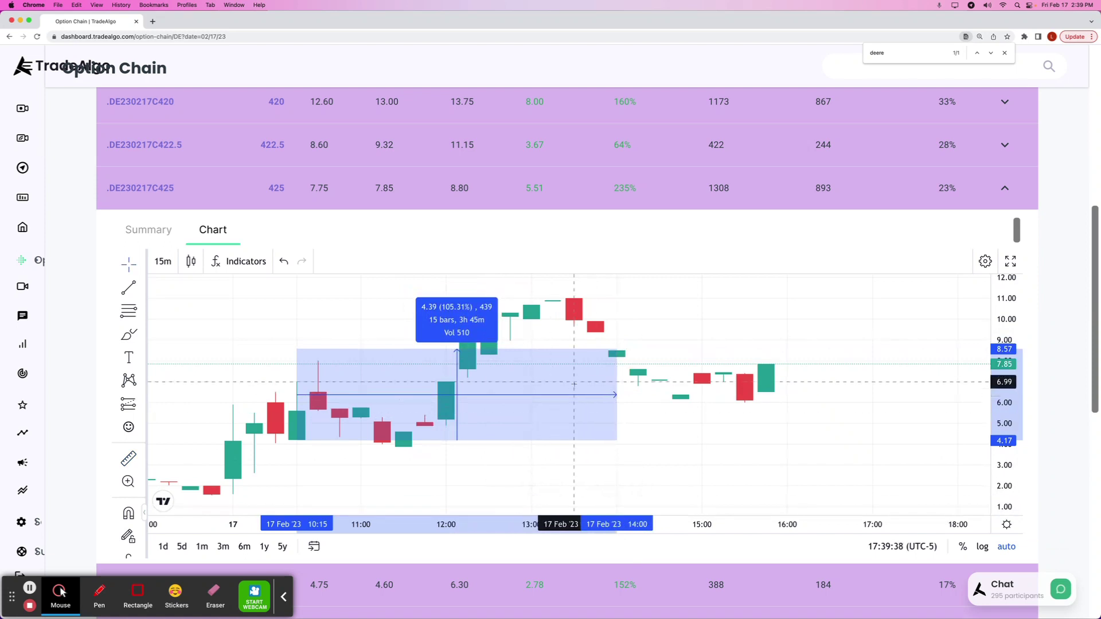
{"action": "left_click", "coordinate": [476, 319]}
- Mark the chart tops with a rectangle, clear it, and return to the Main Dashboard
{"action": "left_click", "coordinate": [99, 592]}
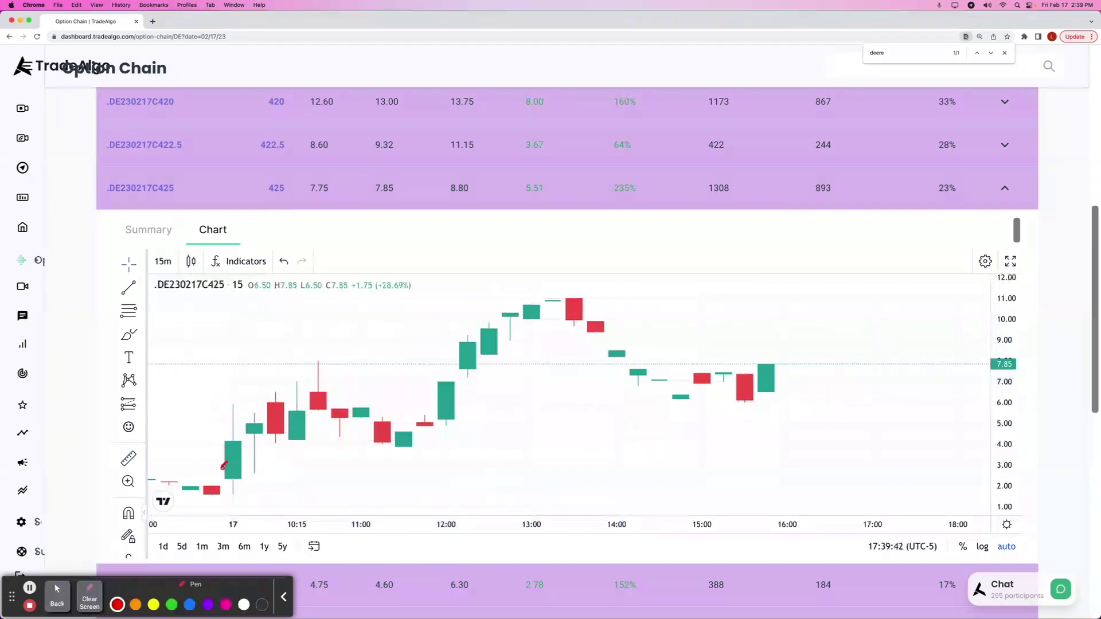
{"action": "left_click_drag", "start_coordinate": [224, 467], "coordinate": [270, 399]}
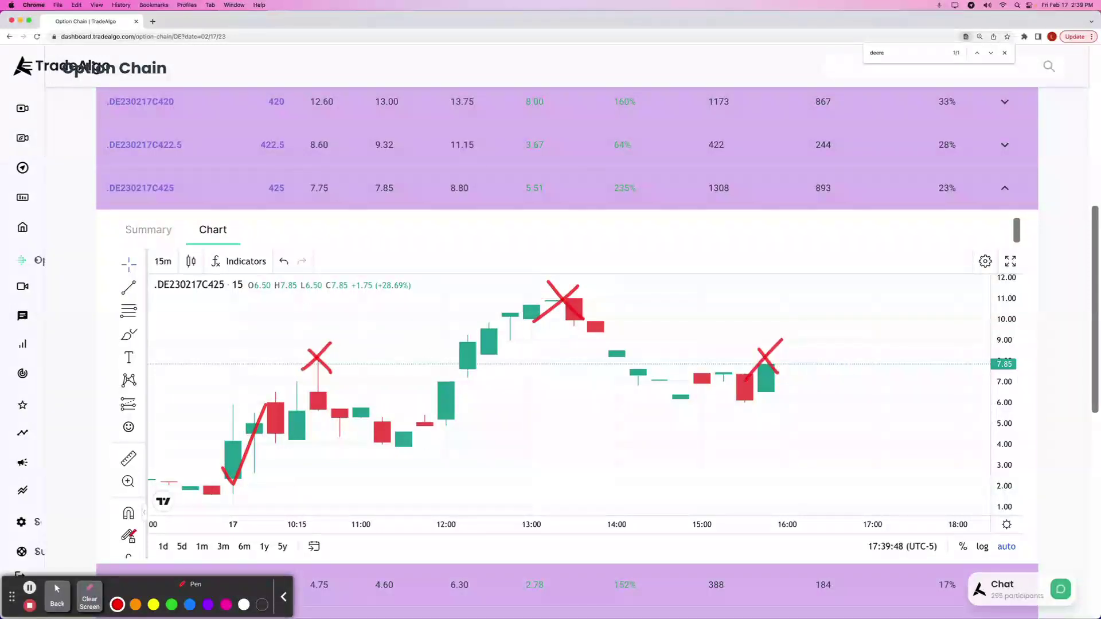
{"action": "left_click", "coordinate": [89, 598]}
{"action": "left_click", "coordinate": [23, 67]}
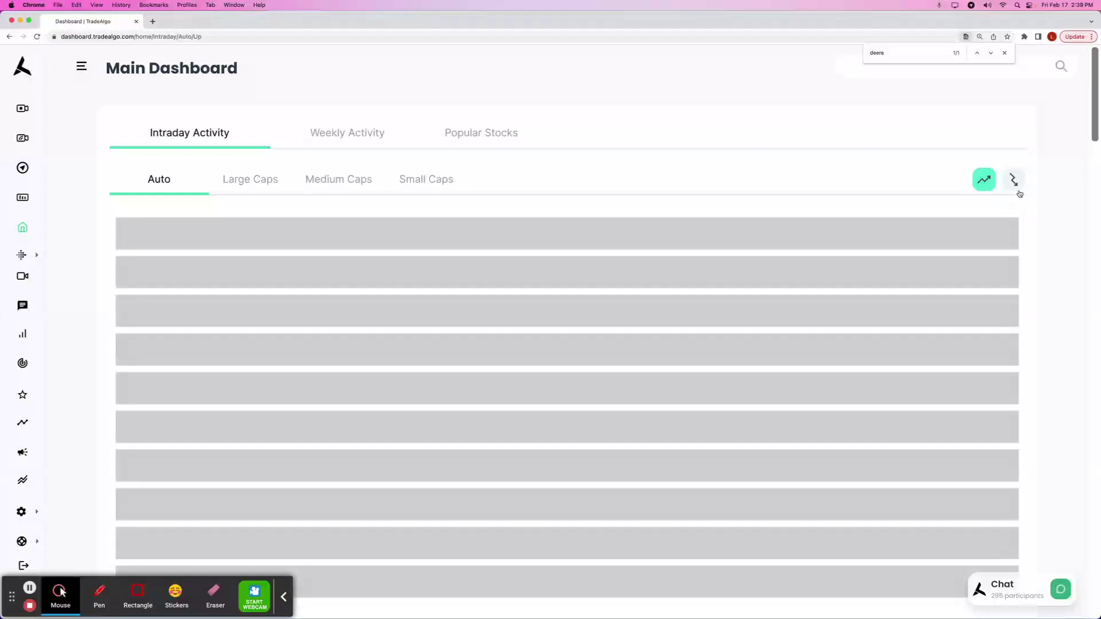
- Show trending-down stocks and outline DASH's row, +489.33% dark pool and -11.40% performance
{"action": "left_click", "coordinate": [1013, 179]}
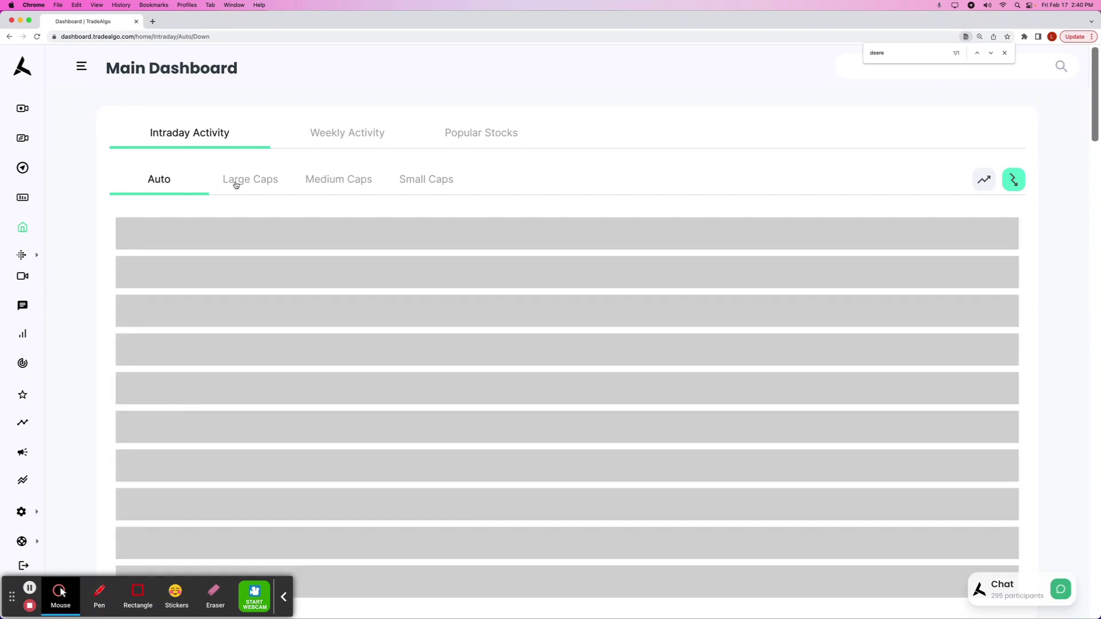
{"action": "left_click", "coordinate": [137, 595]}
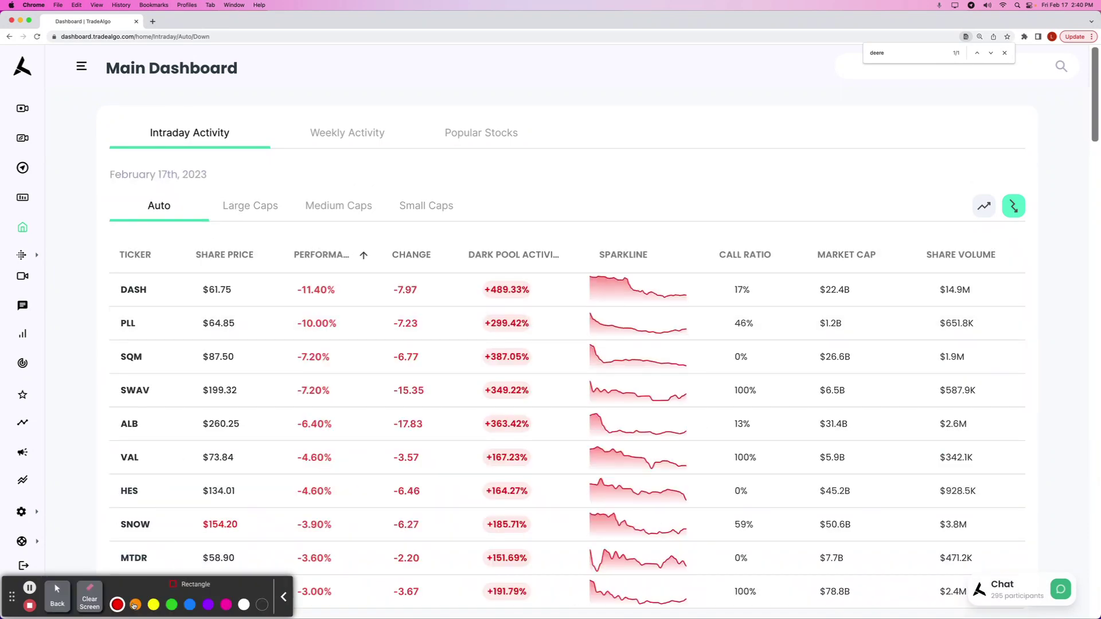
{"action": "left_click_drag", "start_coordinate": [105, 252], "coordinate": [1034, 322]}
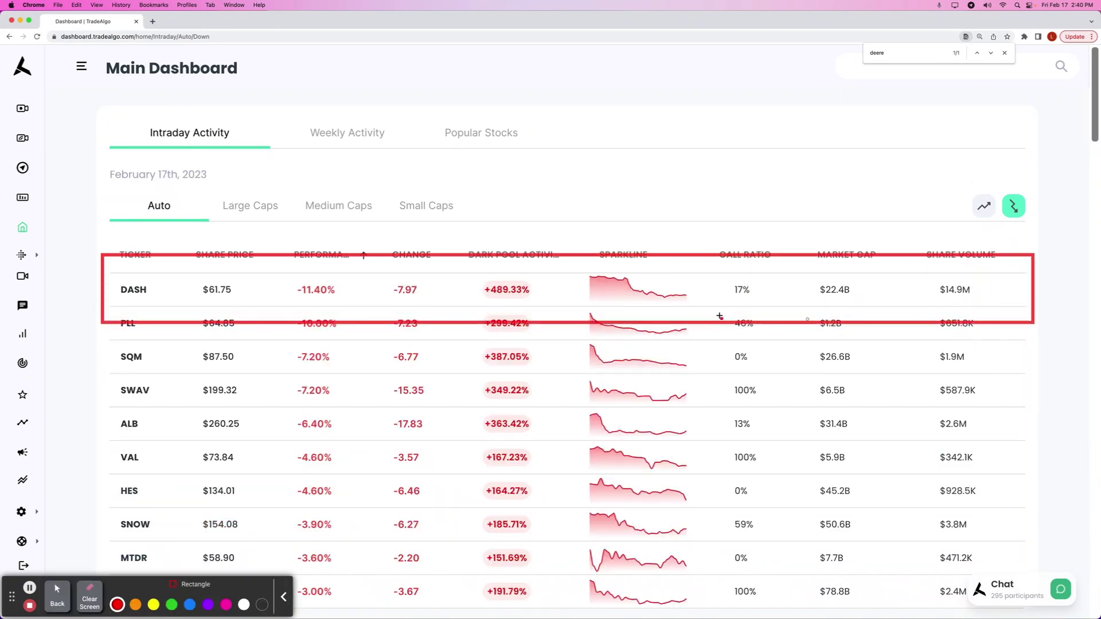
{"action": "left_click_drag", "start_coordinate": [525, 293], "coordinate": [544, 303]}
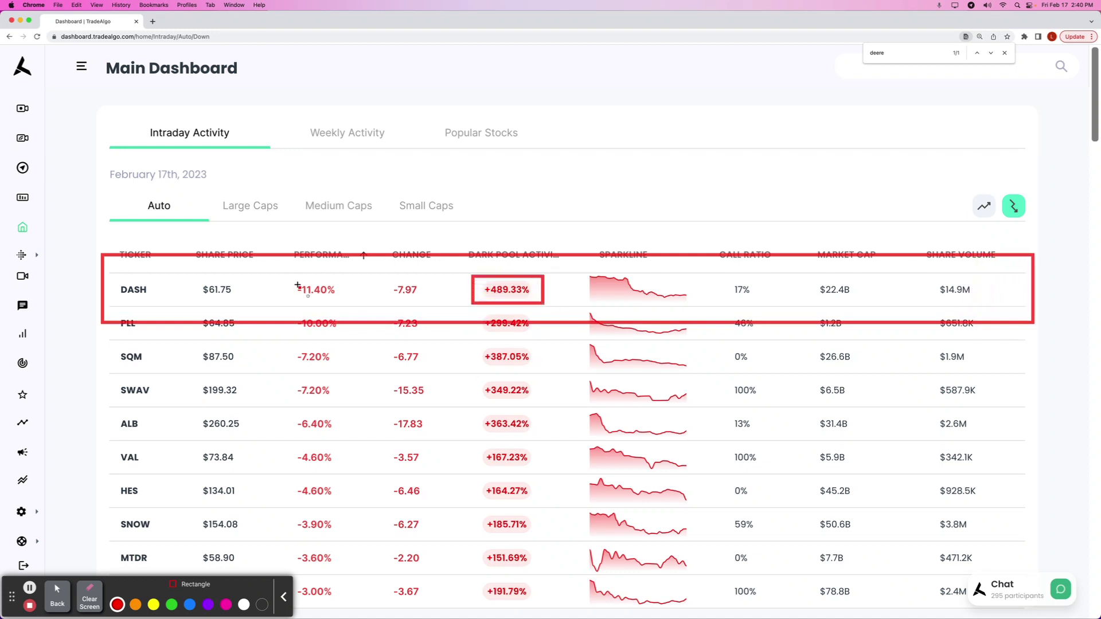
{"action": "left_click_drag", "start_coordinate": [278, 275], "coordinate": [365, 312]}
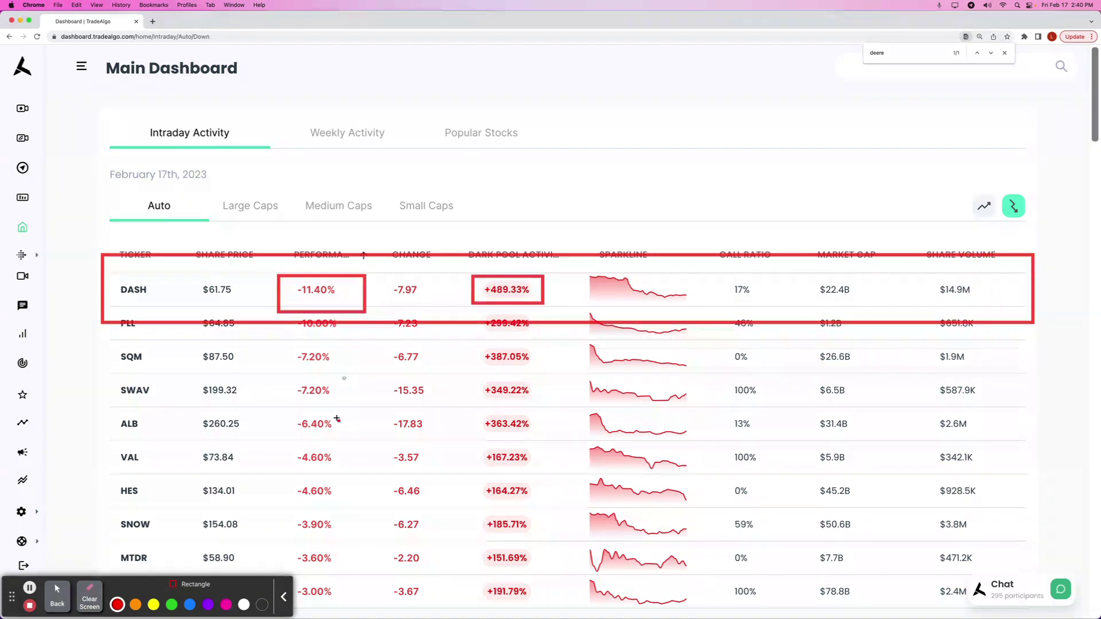
{"action": "left_click", "coordinate": [89, 599]}
- Open DASH's company page and outline its 953.46M versus 194.96M 7-day average volume
{"action": "left_click", "coordinate": [133, 290]}
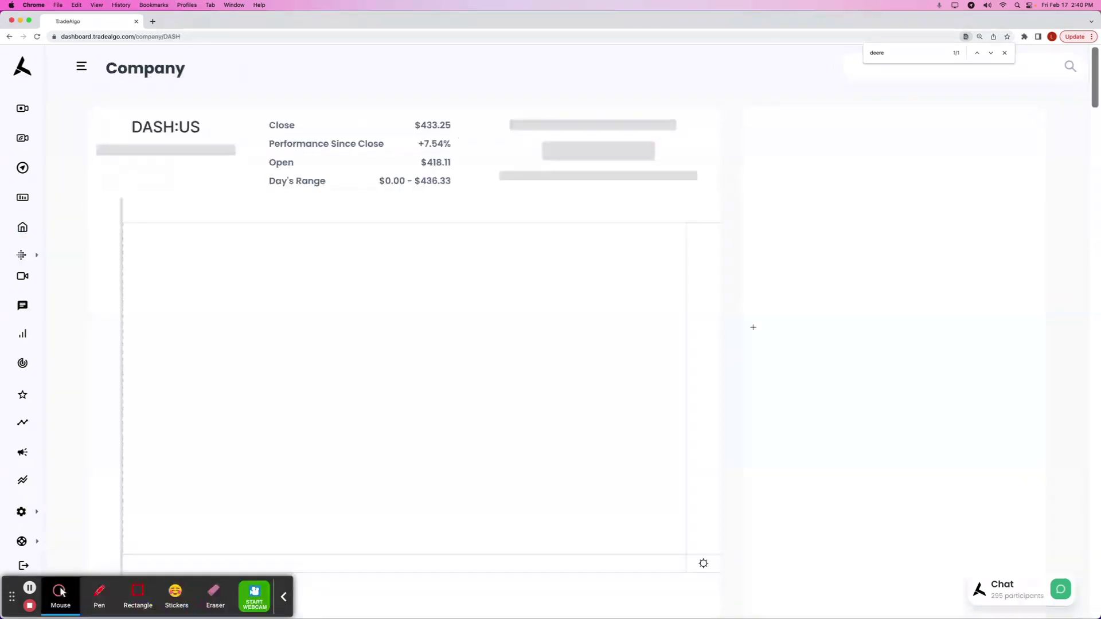
{"action": "scroll", "coordinate": [1042, 455], "scroll_direction": "down", "scroll_amount": 10}
{"action": "scroll", "coordinate": [1041, 455], "scroll_direction": "down", "scroll_amount": 5}
{"action": "scroll", "coordinate": [1042, 455], "scroll_direction": "down", "scroll_amount": 1}
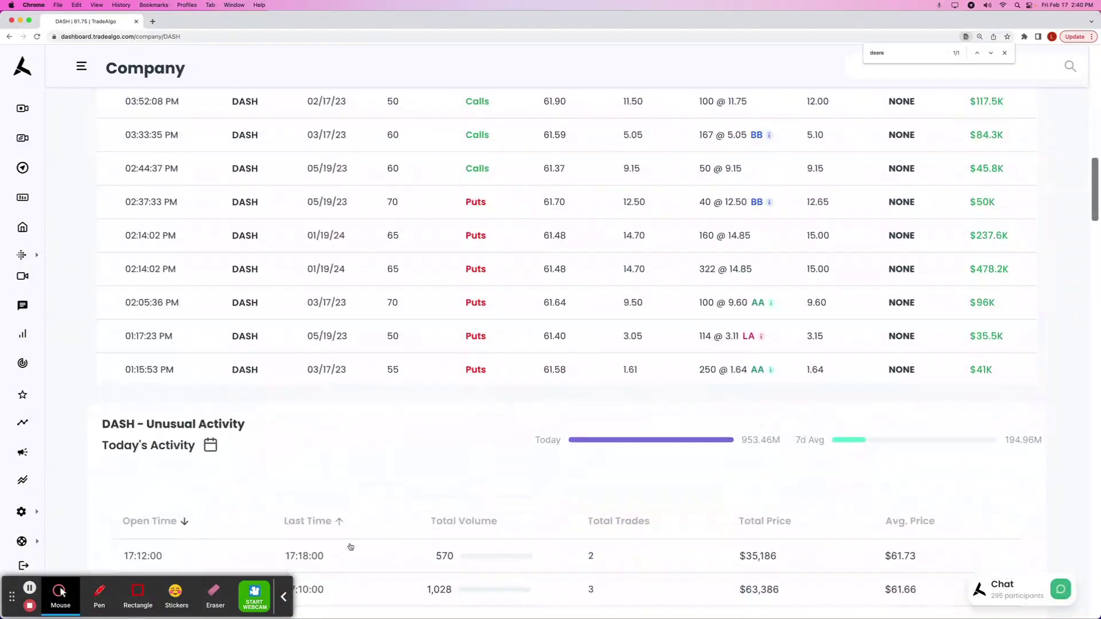
{"action": "left_click", "coordinate": [138, 593]}
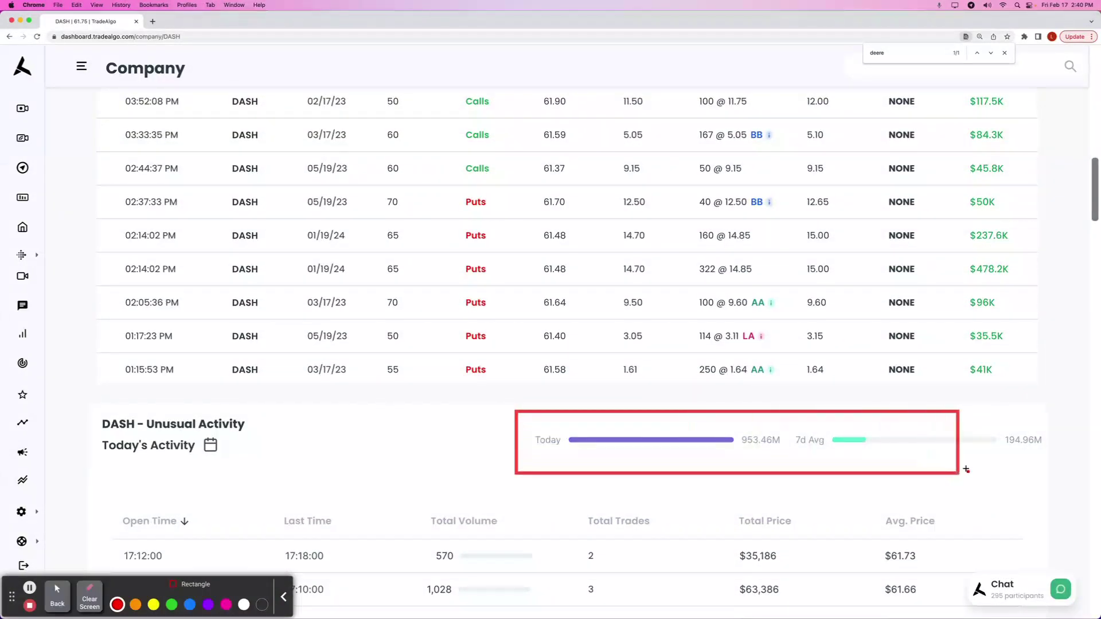
{"action": "left_click_drag", "start_coordinate": [569, 424], "coordinate": [1070, 473]}
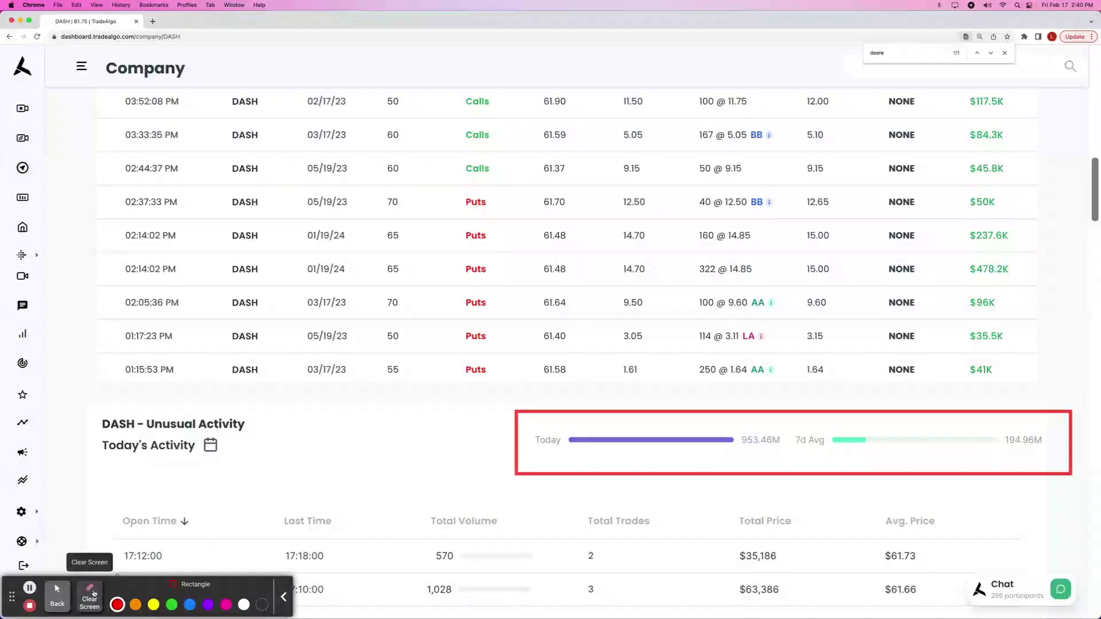
{"action": "left_click", "coordinate": [91, 595]}
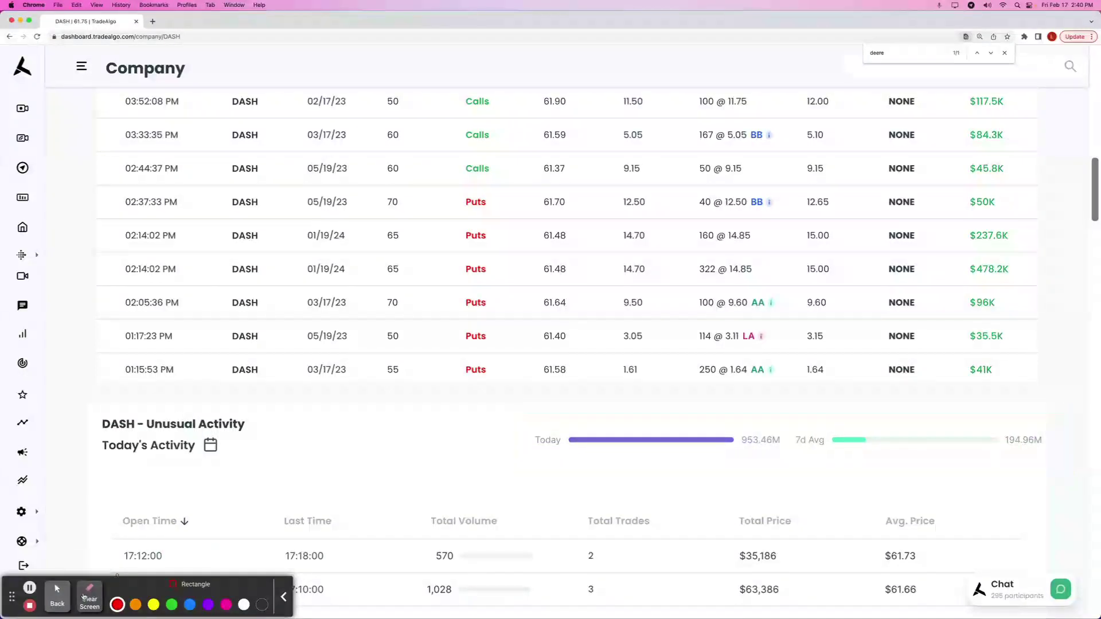
{"action": "left_click", "coordinate": [56, 592]}
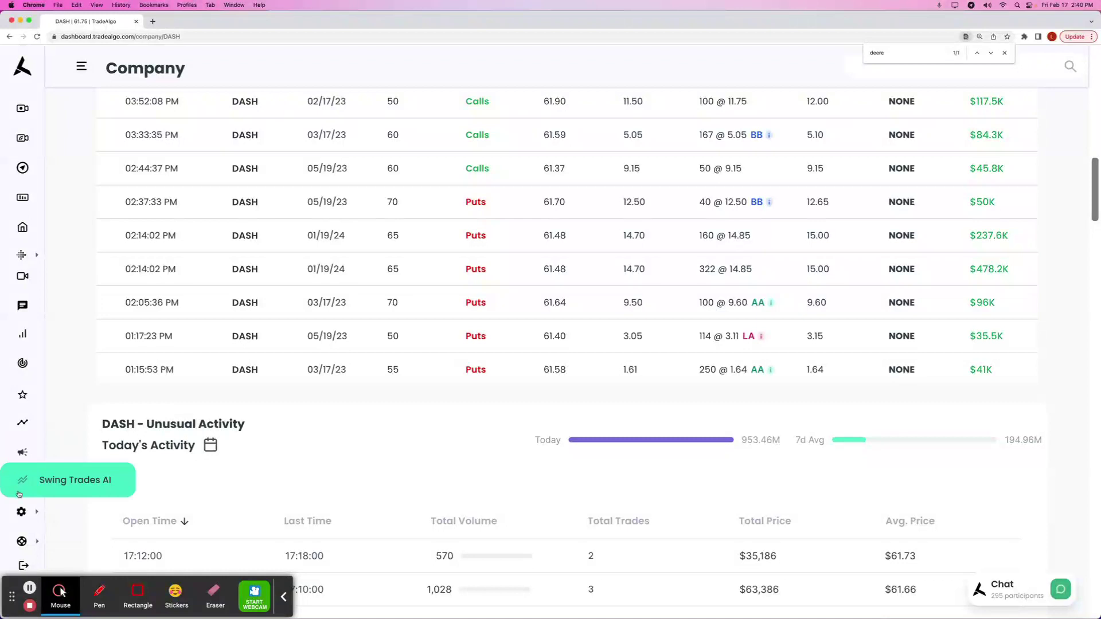
- Show trending-down alerts, search 'dash', and outline DoorDash's 27.68x irregular activity row
{"action": "left_click", "coordinate": [21, 451]}
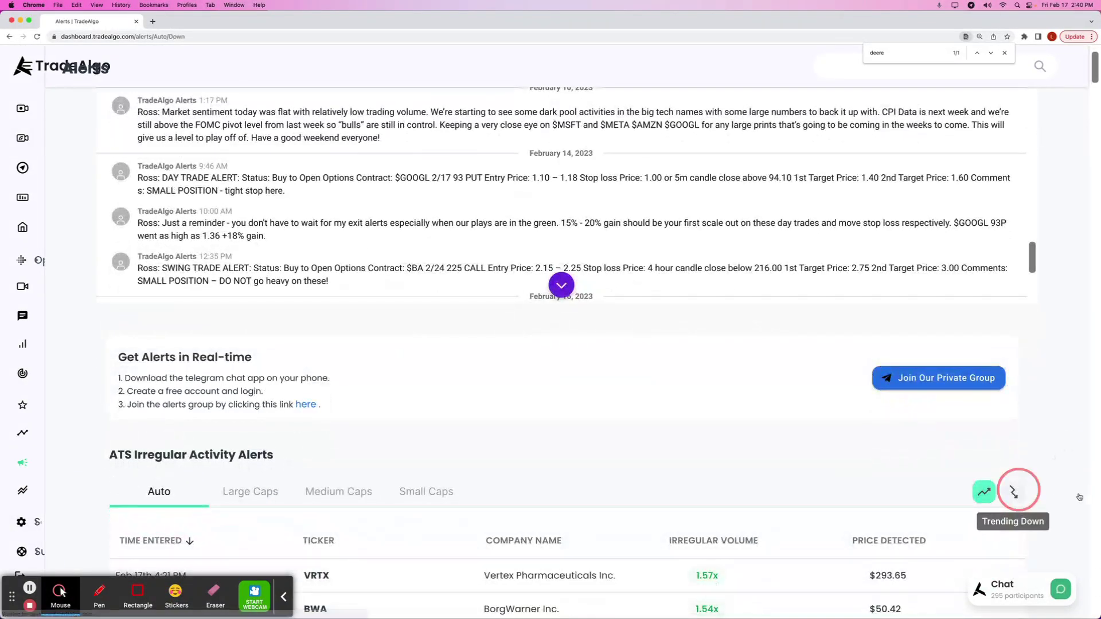
{"action": "left_click", "coordinate": [1016, 490]}
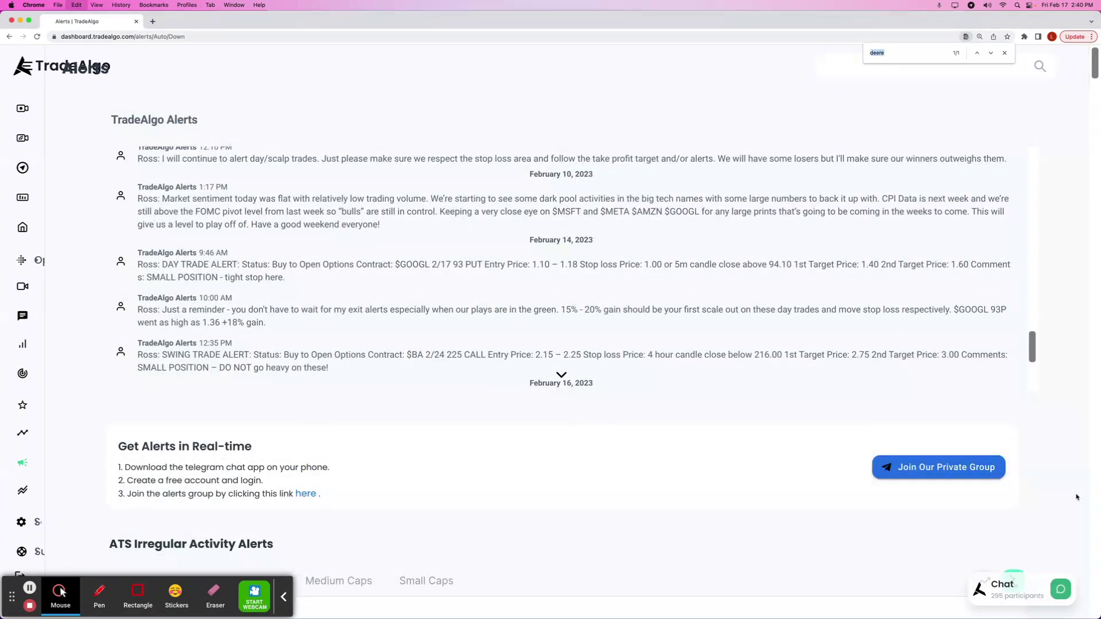
{"action": "type", "text": "dash"}
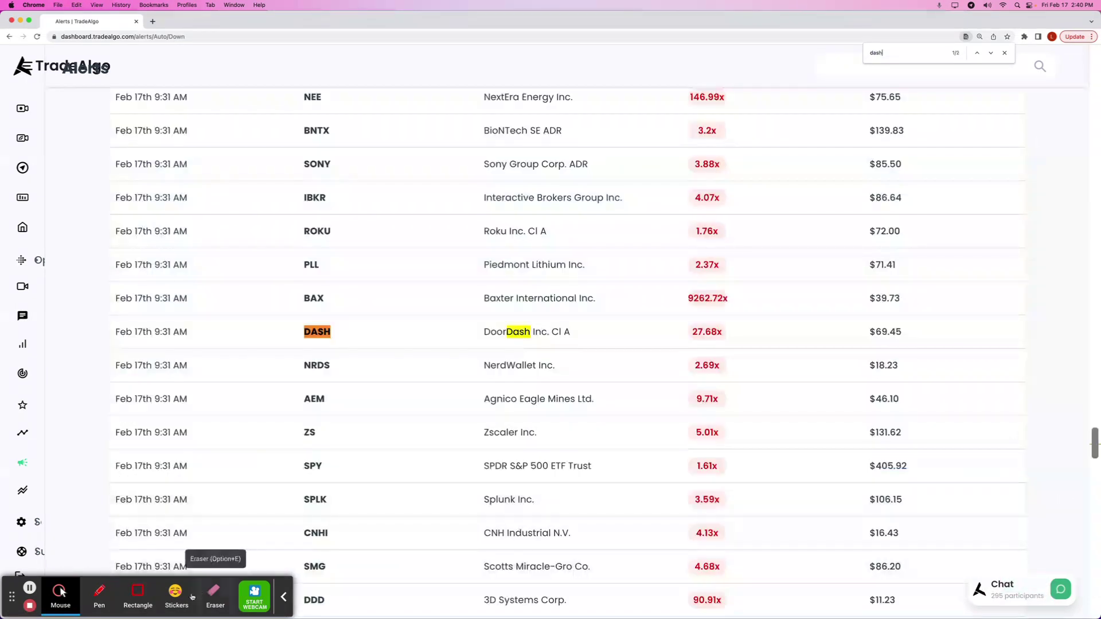
{"action": "left_click", "coordinate": [138, 591]}
{"action": "left_click_drag", "start_coordinate": [101, 298], "coordinate": [1017, 366]}
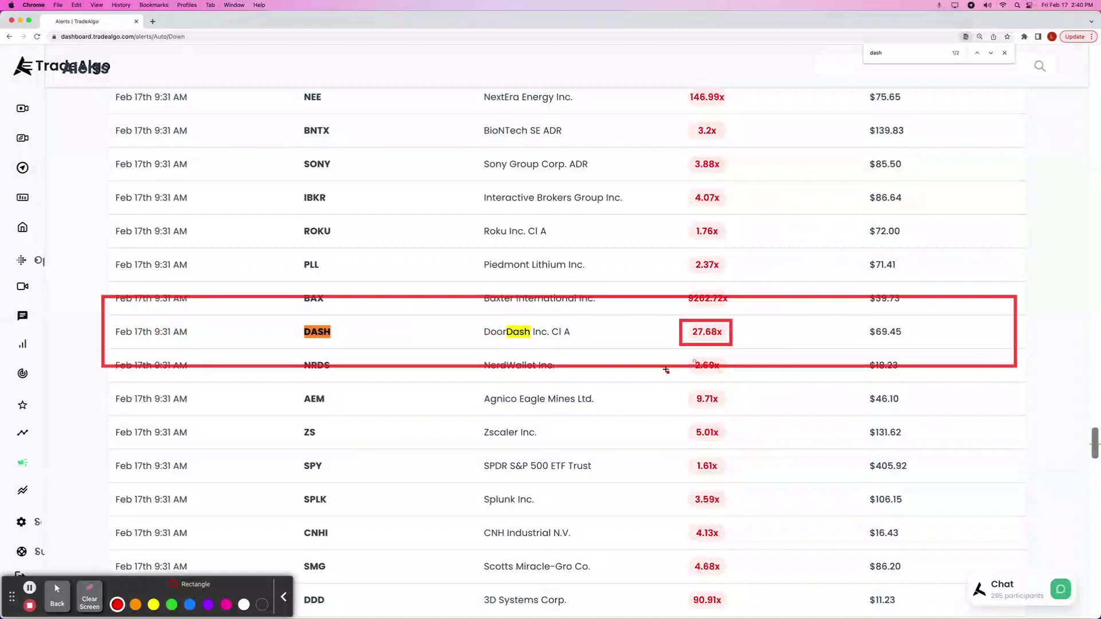
{"action": "left_click", "coordinate": [89, 597]}
{"action": "left_click", "coordinate": [56, 593]}
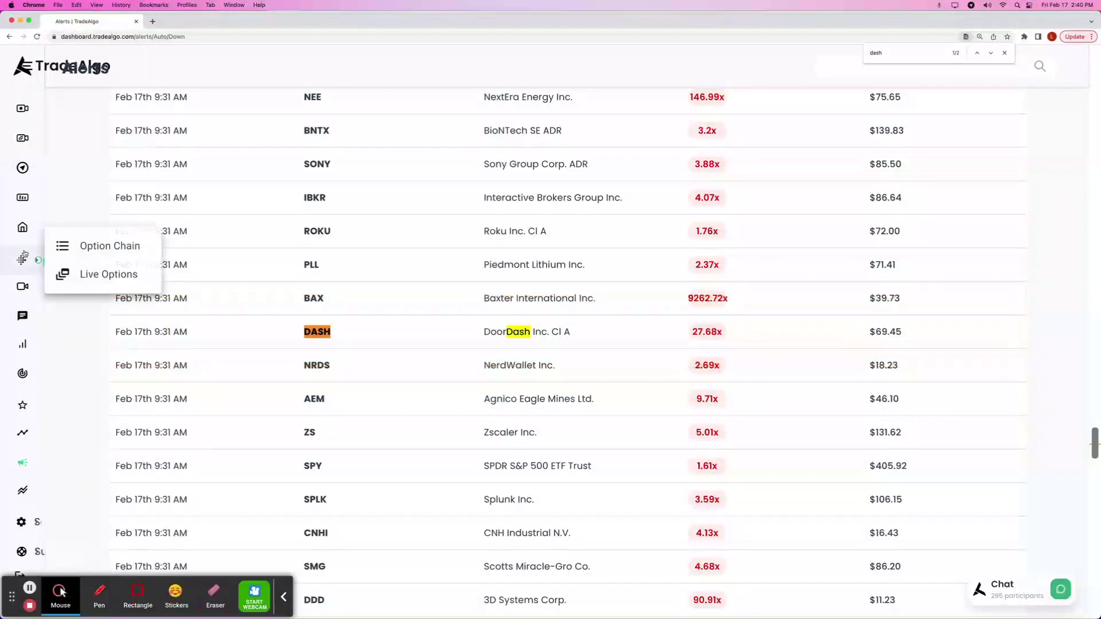
{"action": "left_click", "coordinate": [77, 246]}
- Load the DASH option chain, move to the next strikes, and chart the Feb 17 65 put
{"action": "left_click", "coordinate": [202, 129]}
{"action": "key", "text": "ctrl+a"}
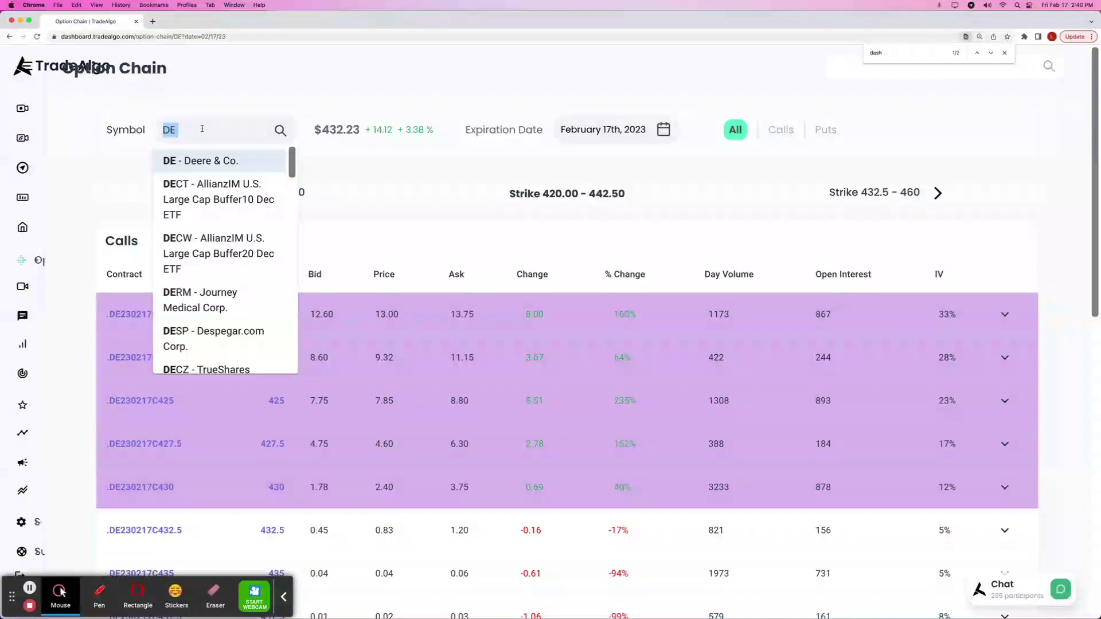
{"action": "type", "text": "dash"}
{"action": "left_click", "coordinate": [194, 162]}
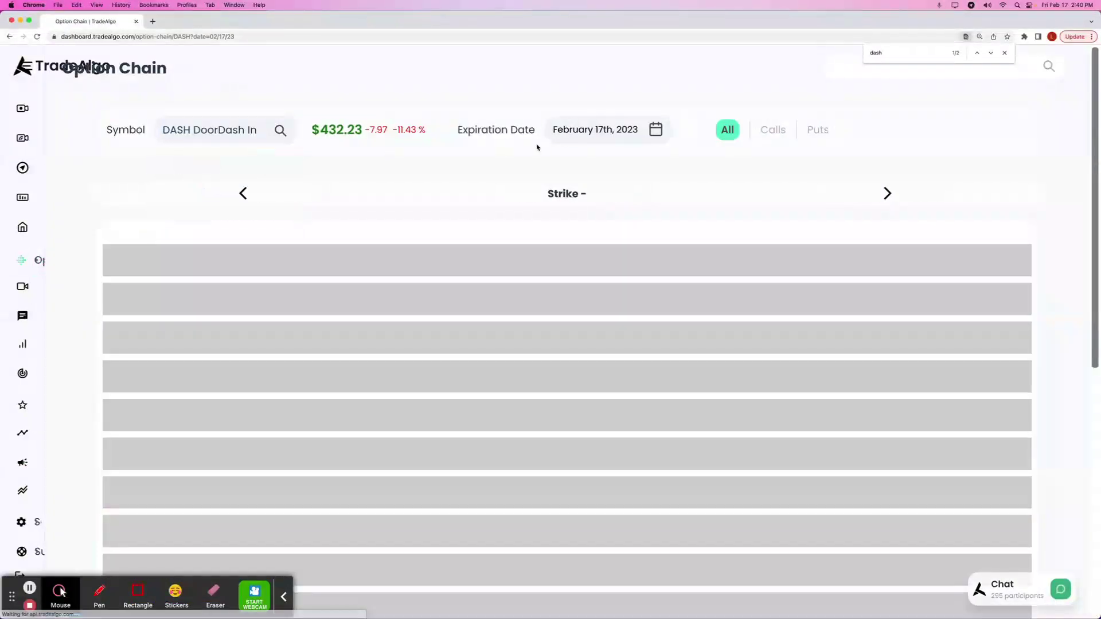
{"action": "scroll", "coordinate": [830, 230], "scroll_direction": "down", "scroll_amount": 2}
{"action": "scroll", "coordinate": [830, 230], "scroll_direction": "down", "scroll_amount": 10}
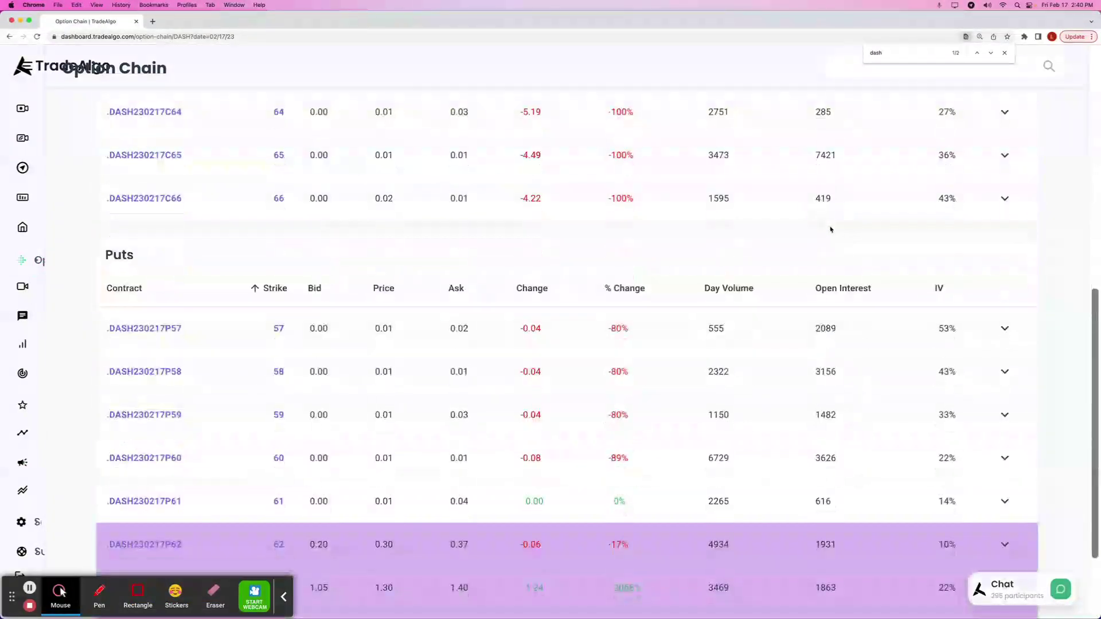
{"action": "scroll", "coordinate": [830, 230], "scroll_direction": "up", "scroll_amount": 10}
{"action": "left_click", "coordinate": [925, 193]}
{"action": "scroll", "coordinate": [580, 256], "scroll_direction": "down", "scroll_amount": 6}
{"action": "scroll", "coordinate": [580, 256], "scroll_direction": "down", "scroll_amount": 4}
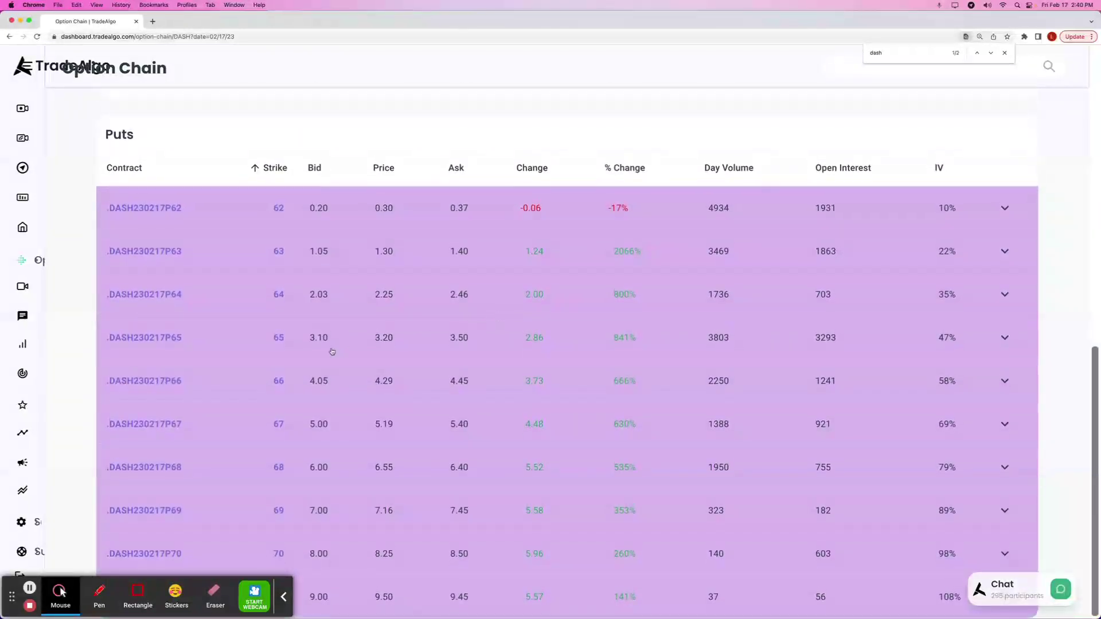
{"action": "left_click", "coordinate": [244, 352]}
{"action": "left_click", "coordinate": [218, 383]}
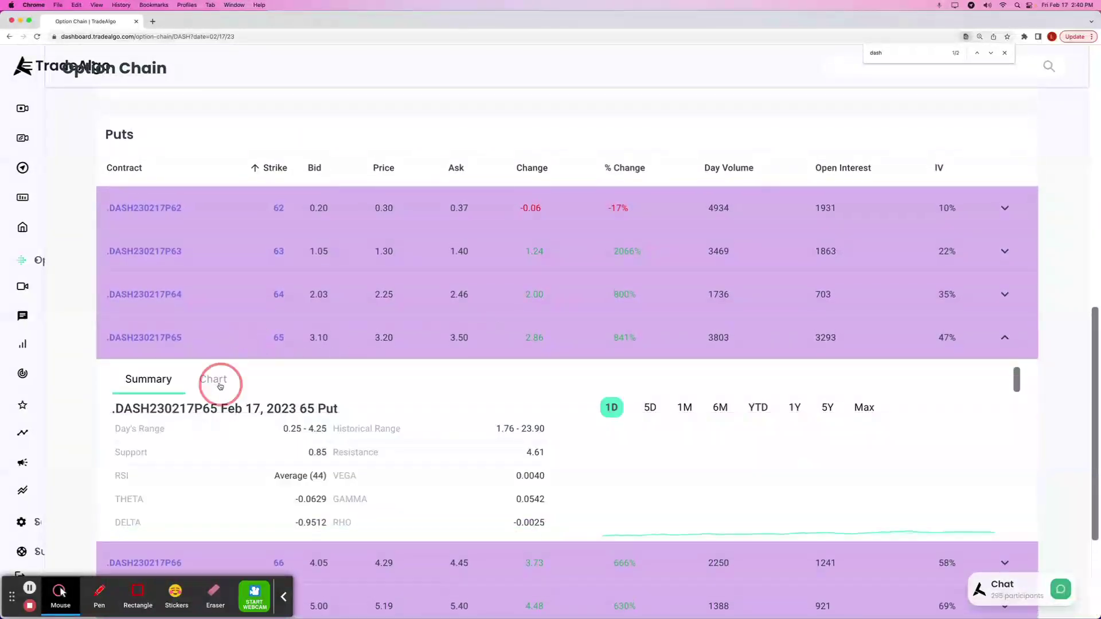
{"action": "scroll", "coordinate": [280, 220], "scroll_direction": "down", "scroll_amount": 1}
{"action": "scroll", "coordinate": [282, 219], "scroll_direction": "down", "scroll_amount": 4}
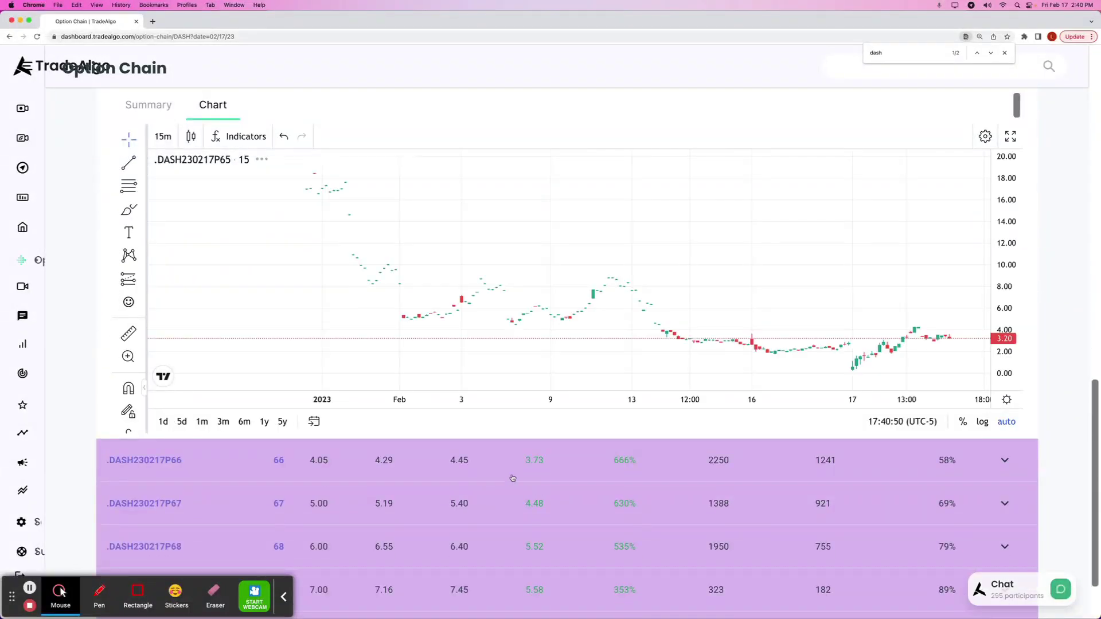
{"action": "scroll", "coordinate": [616, 493], "scroll_direction": "up", "scroll_amount": 1}
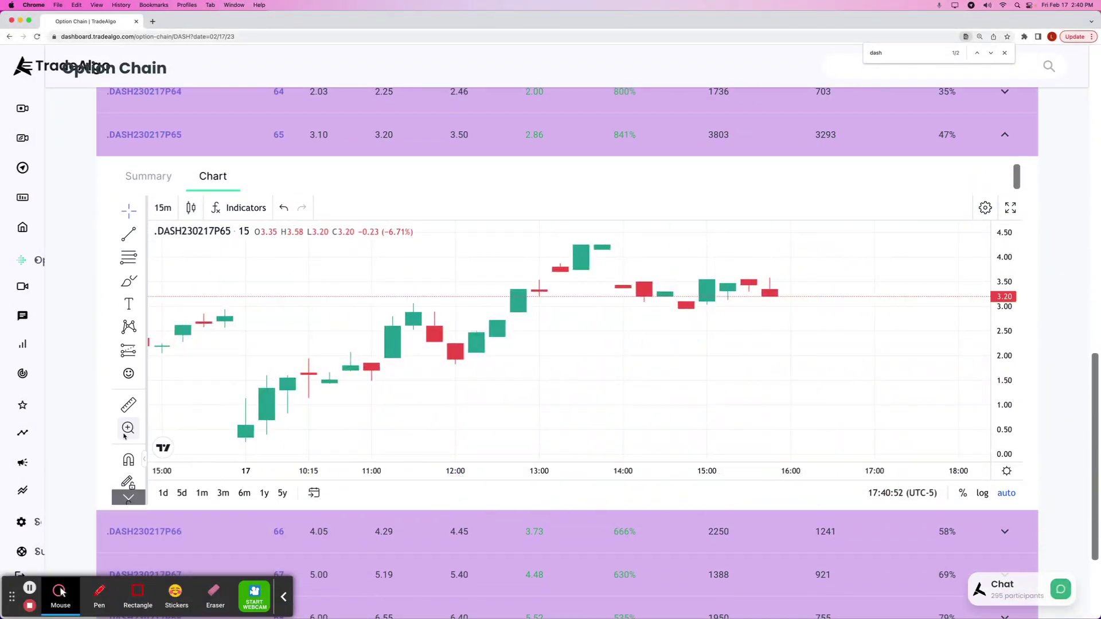
- Measure the put's 1,141.88% rise from the 09:30 low to the high with the ruler
{"action": "left_click", "coordinate": [128, 404]}
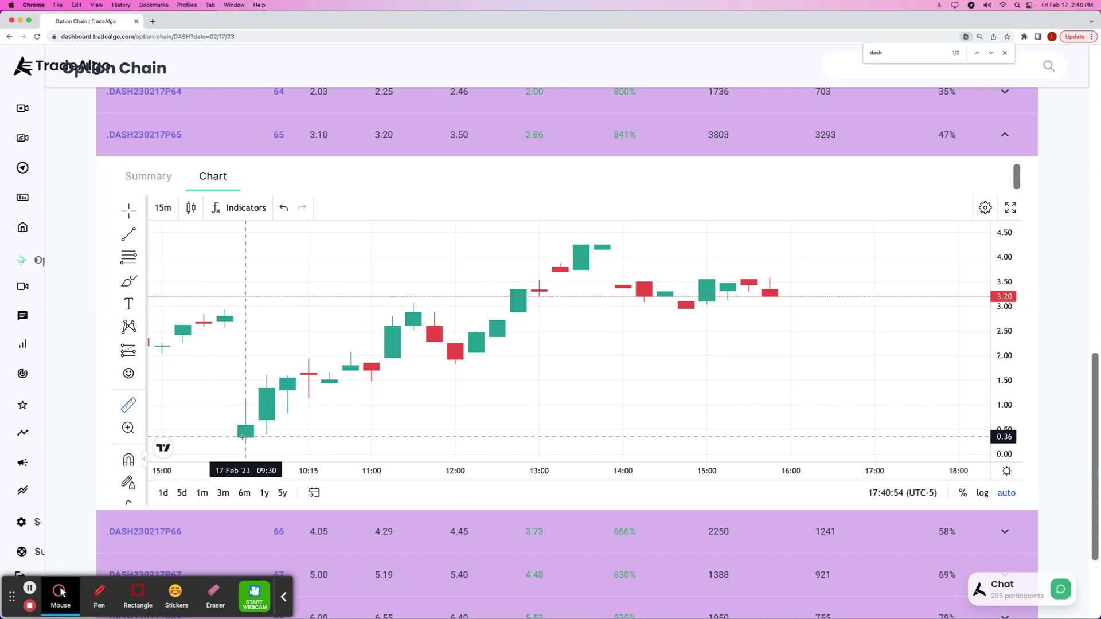
{"action": "left_click", "coordinate": [245, 437]}
{"action": "left_click", "coordinate": [602, 246]}
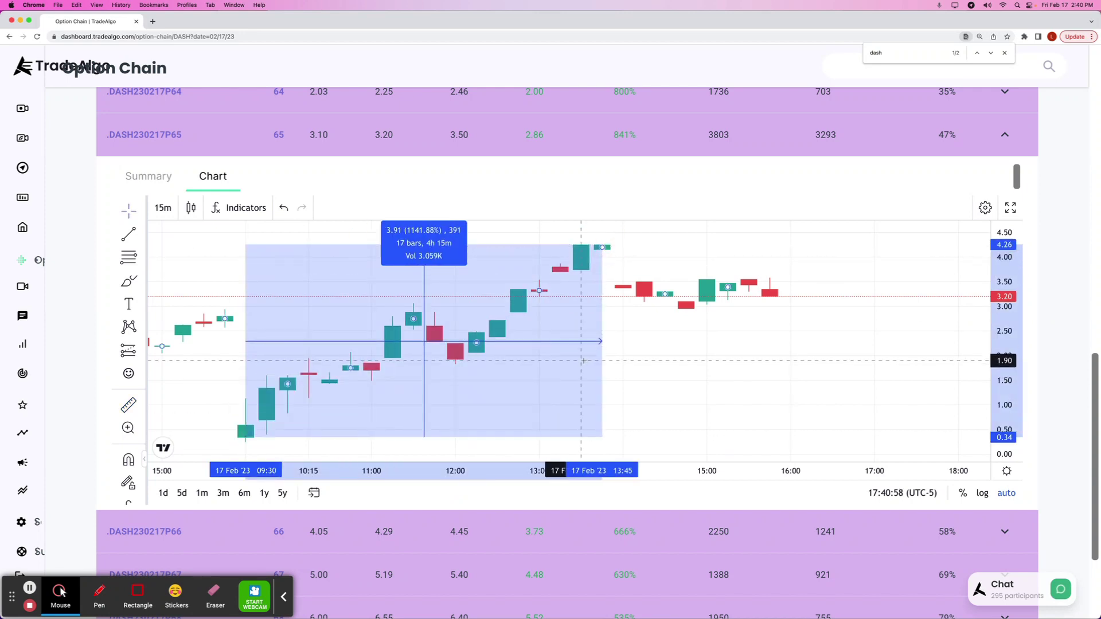
- Re-measure the put's 10:30 to 11:30 move, showing a 109.91% gain
{"action": "left_click", "coordinate": [128, 404]}
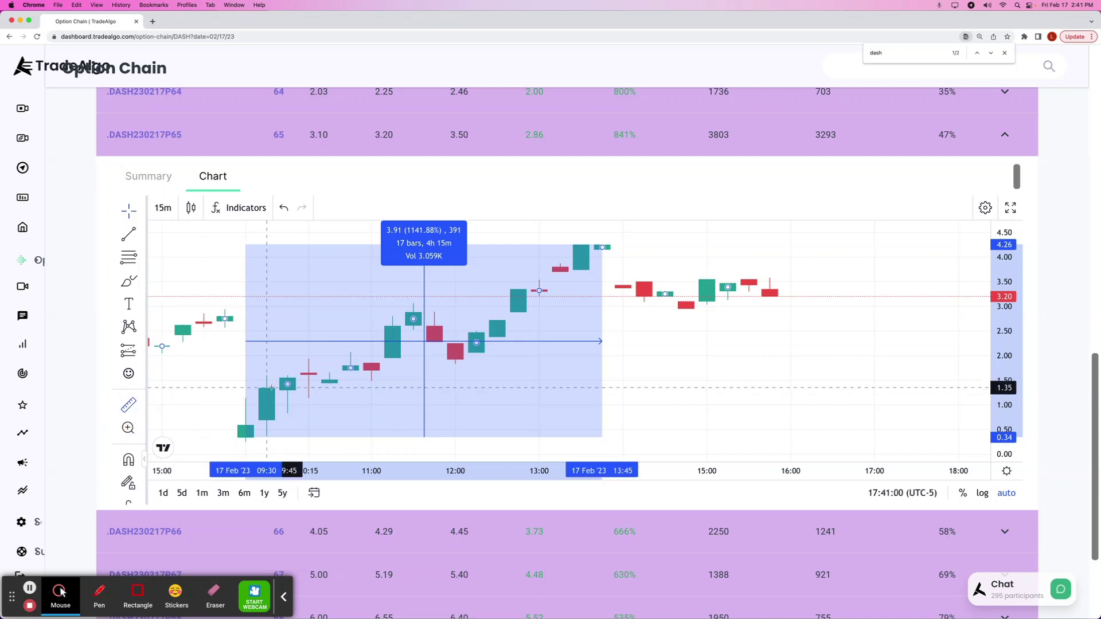
{"action": "left_click", "coordinate": [329, 383]}
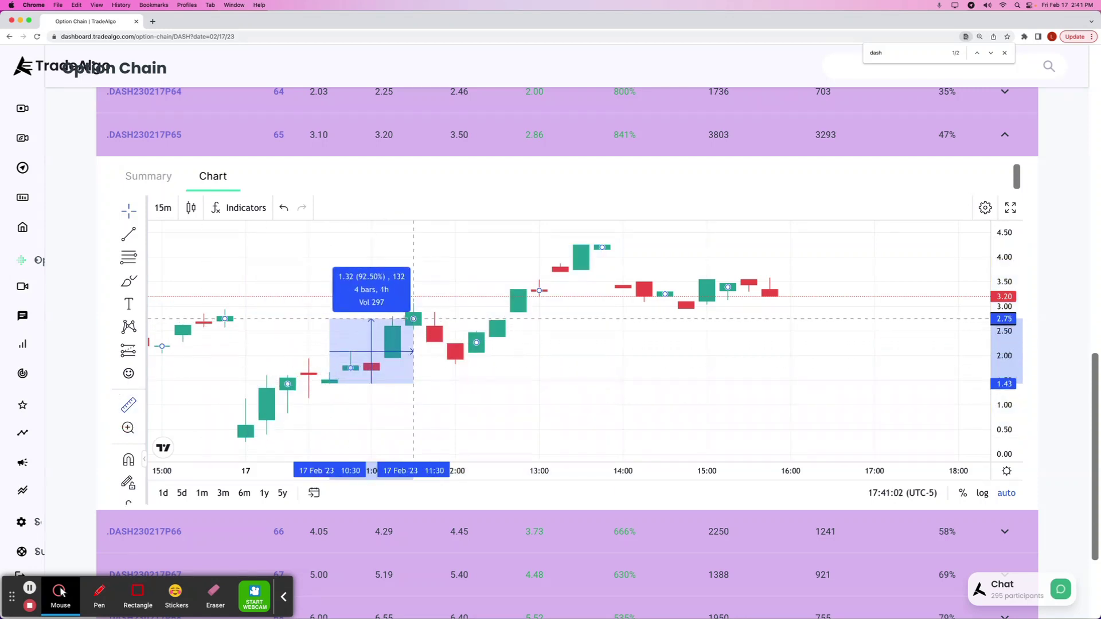
{"action": "left_click", "coordinate": [413, 308]}
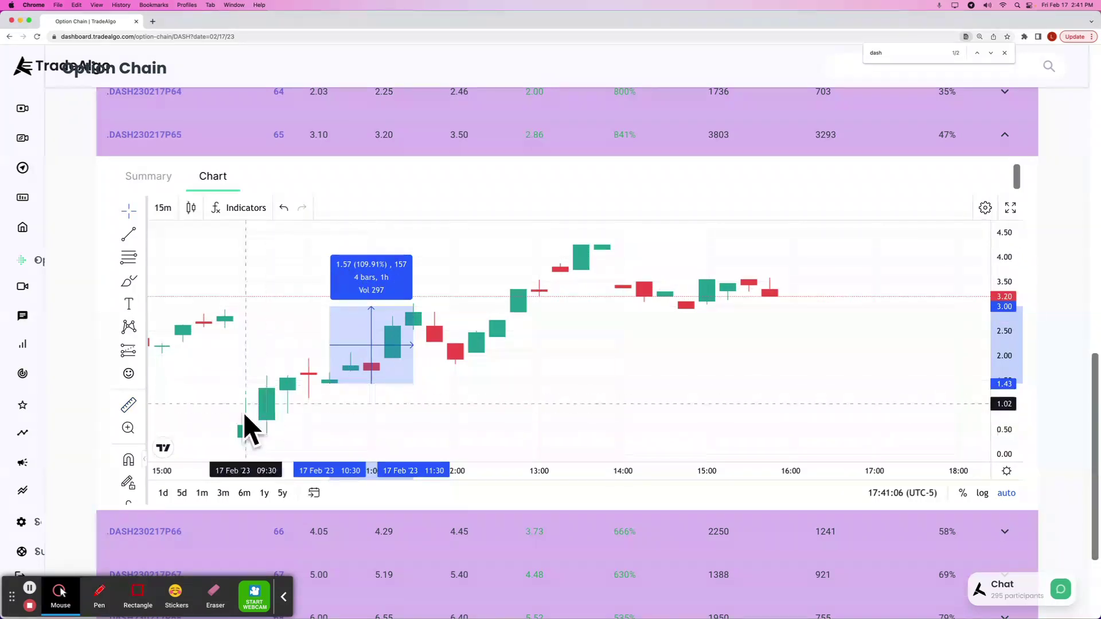
- Show large-cap decliners on the dashboard and box CHWY's row, +317.70% dark pool activity and -5.50% performance
{"action": "left_click", "coordinate": [23, 69]}
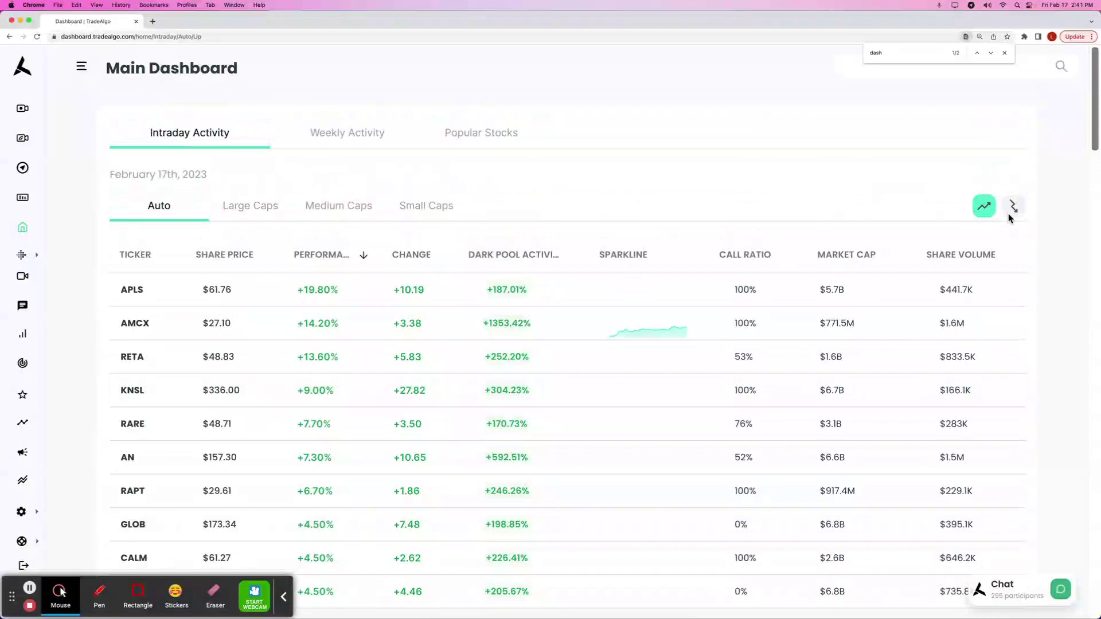
{"action": "left_click", "coordinate": [1013, 207]}
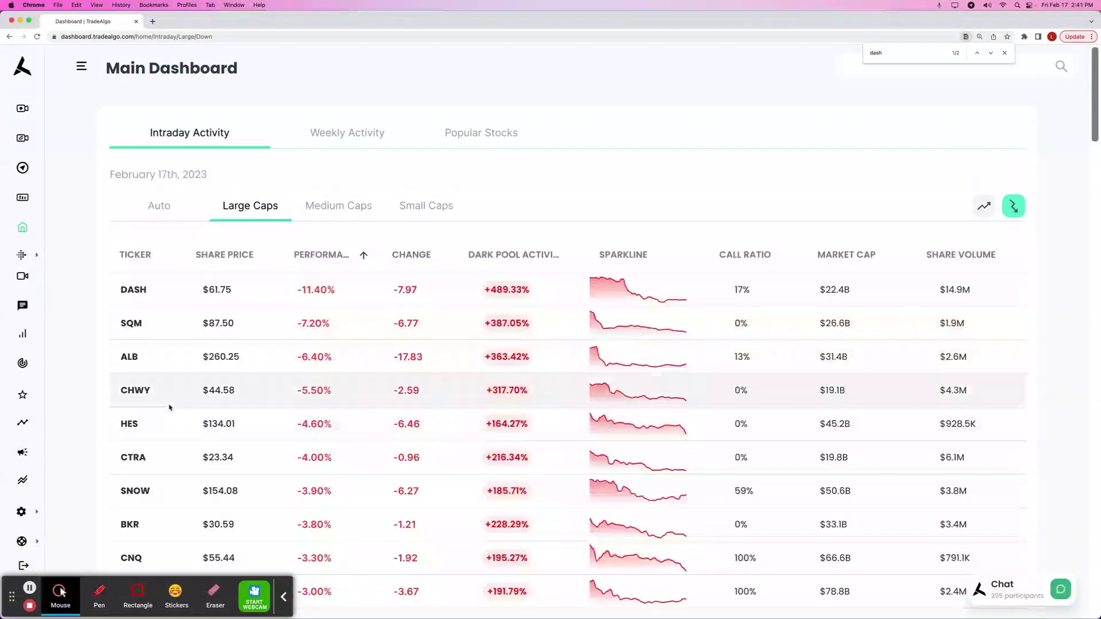
{"action": "left_click", "coordinate": [137, 592]}
{"action": "left_click_drag", "start_coordinate": [98, 358], "coordinate": [1020, 422]}
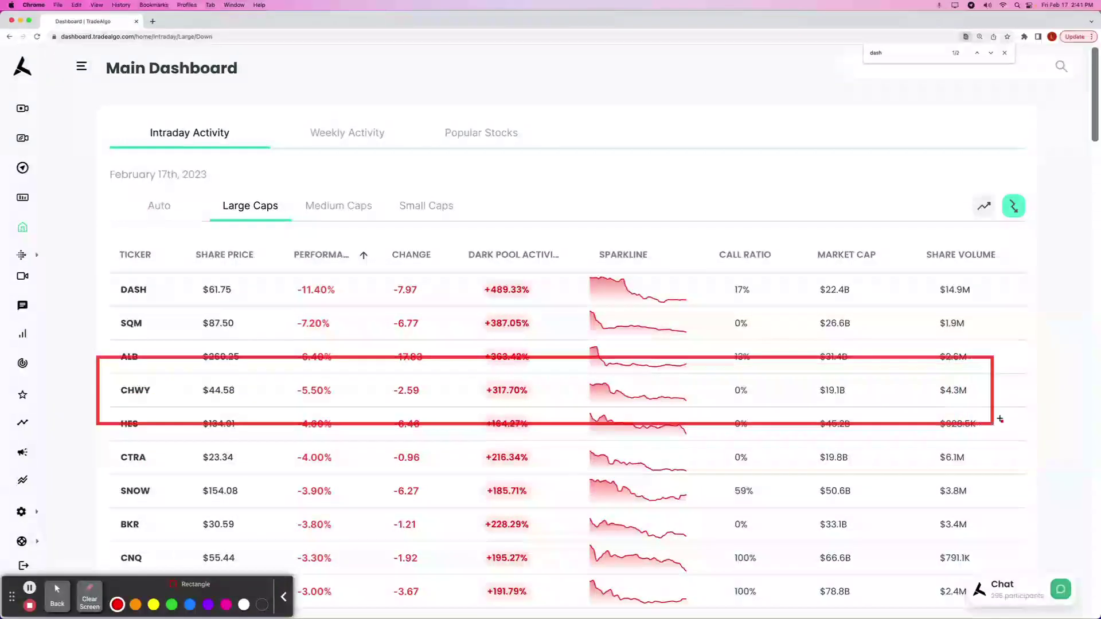
{"action": "left_click_drag", "start_coordinate": [470, 375], "coordinate": [556, 409]}
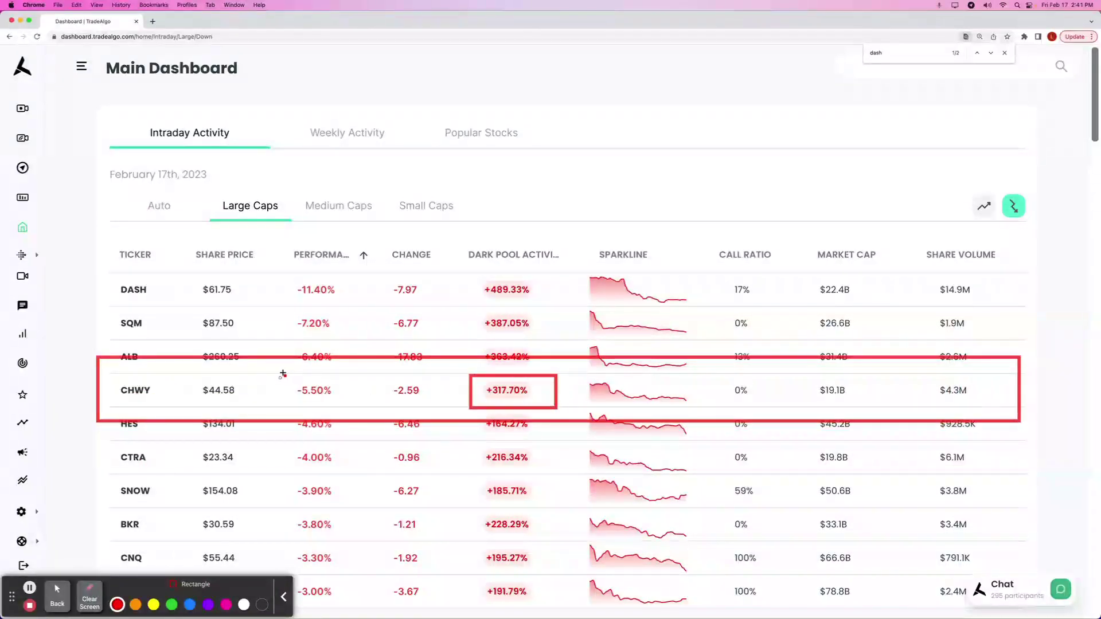
{"action": "left_click_drag", "start_coordinate": [327, 393], "coordinate": [345, 405]}
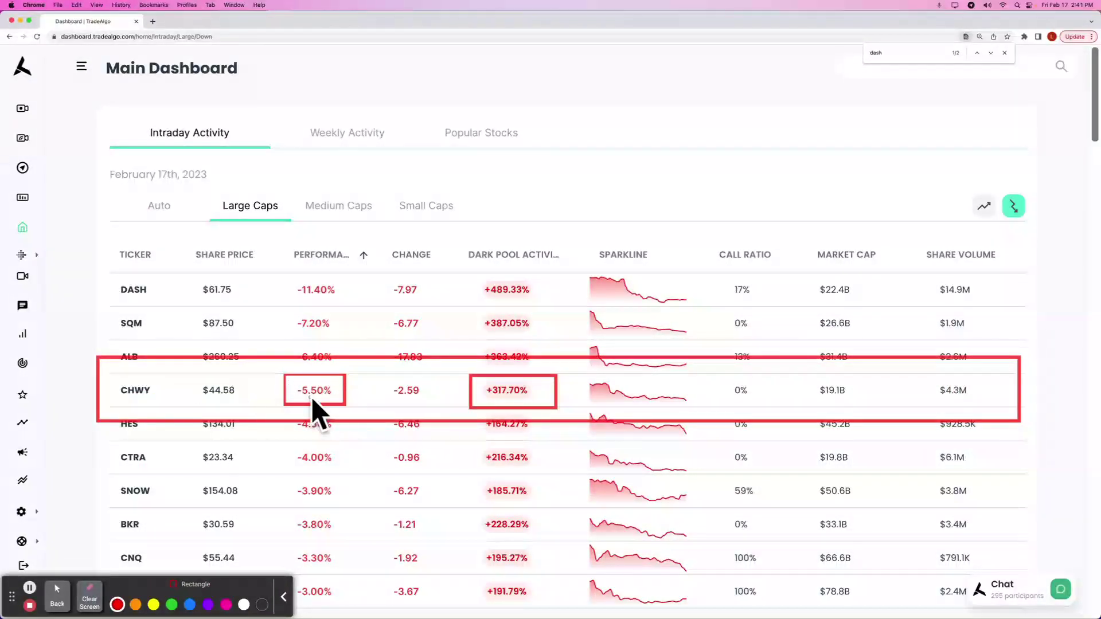
- Clear the rectangle markings and go to the Alerts page
{"action": "left_click", "coordinate": [90, 600]}
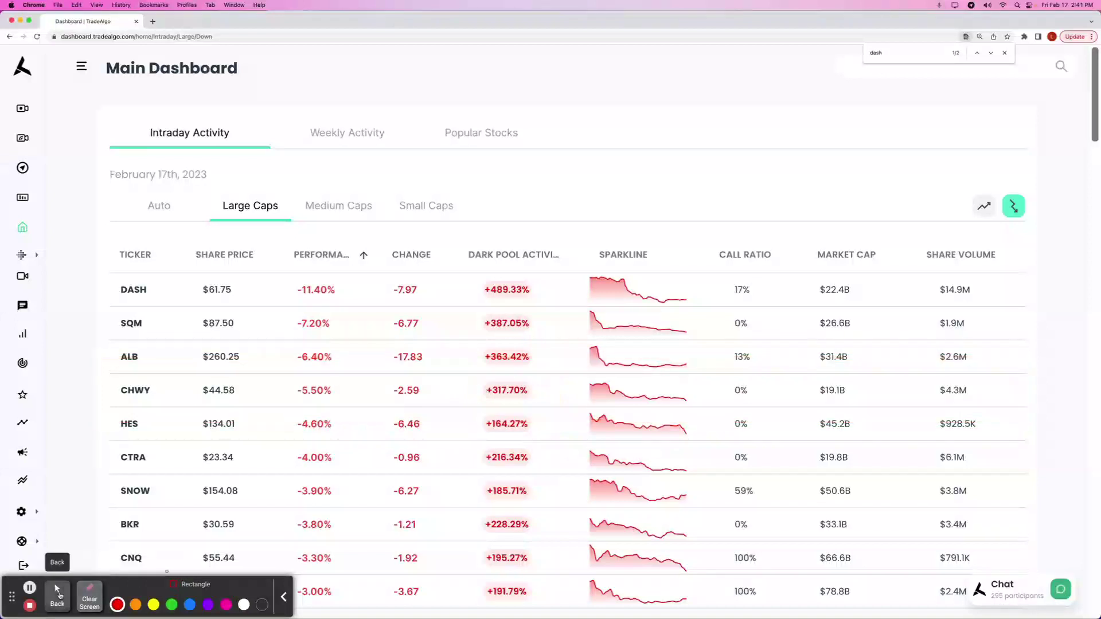
{"action": "left_click", "coordinate": [57, 595]}
{"action": "left_click", "coordinate": [28, 463]}
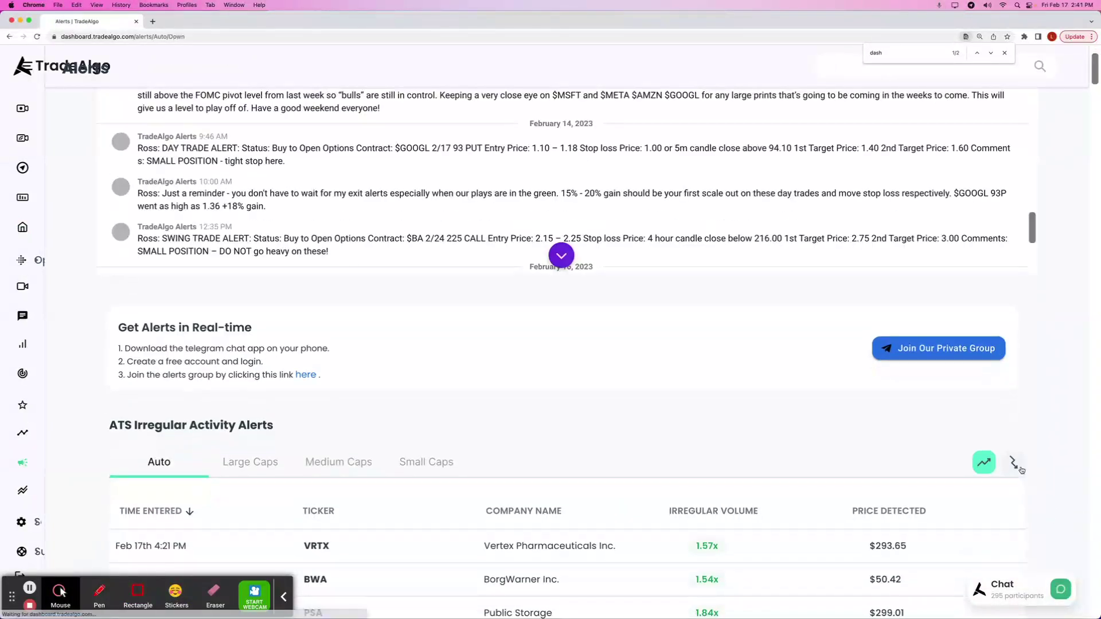
- Box CHWY's 5.22x irregular volume alert at $46.72 among downtrending alerts, then go to Option Chain
{"action": "left_click", "coordinate": [1019, 469]}
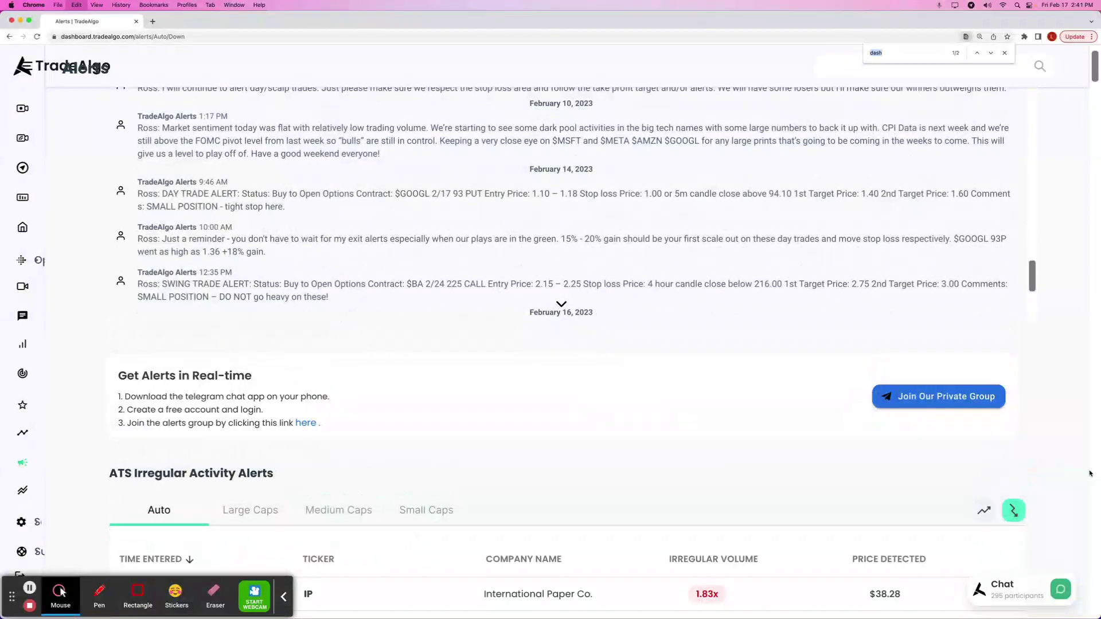
{"action": "type", "text": "dhwy"}
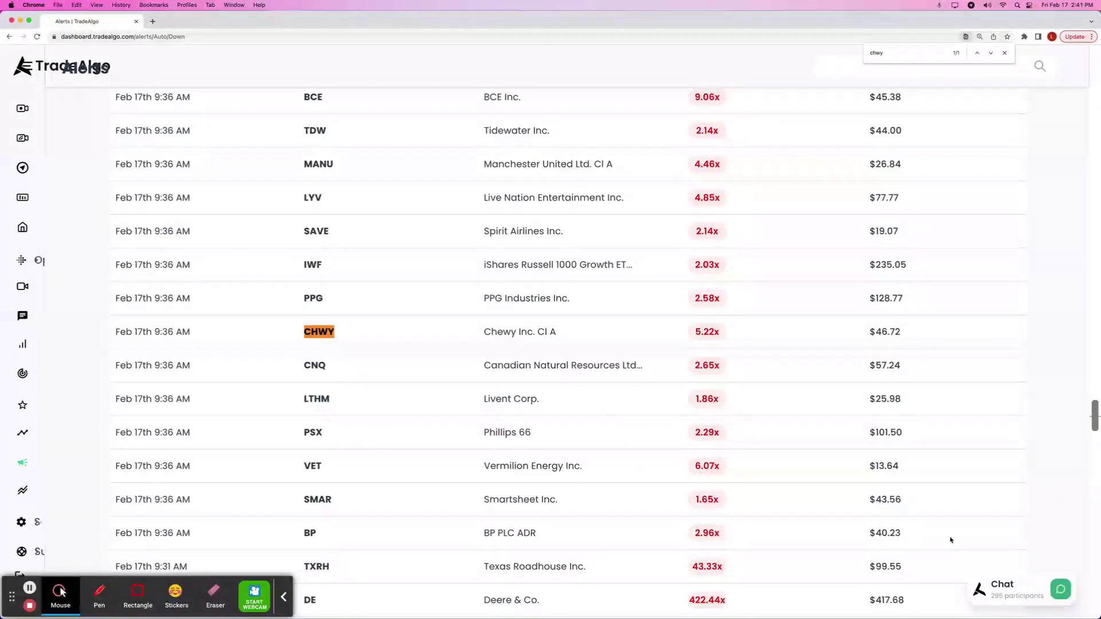
{"action": "left_click", "coordinate": [133, 593]}
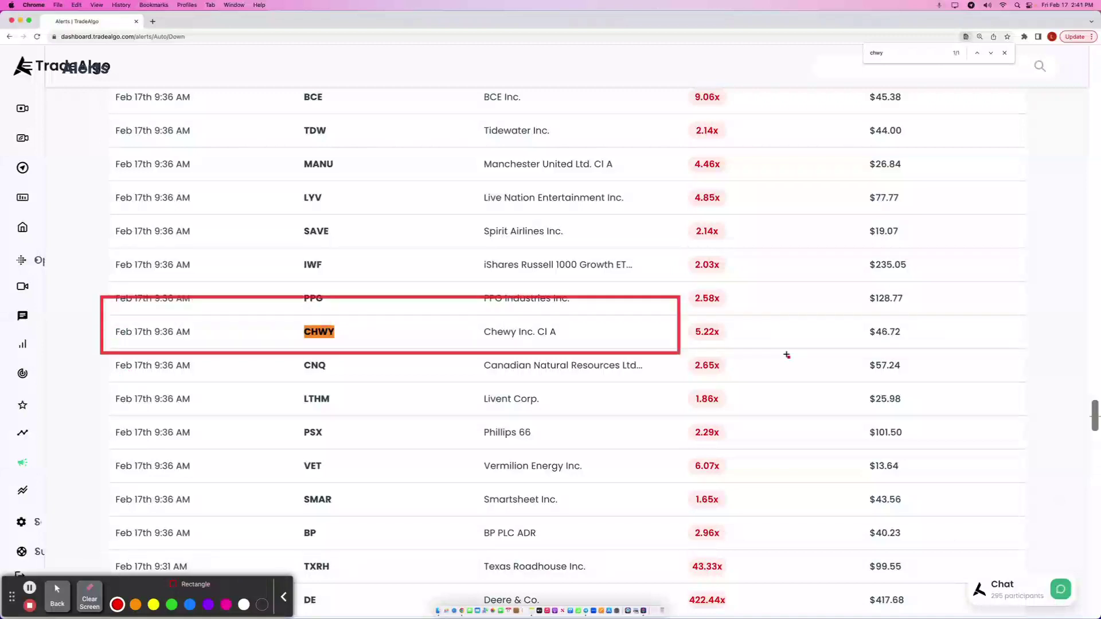
{"action": "left_click_drag", "start_coordinate": [102, 298], "coordinate": [911, 365]}
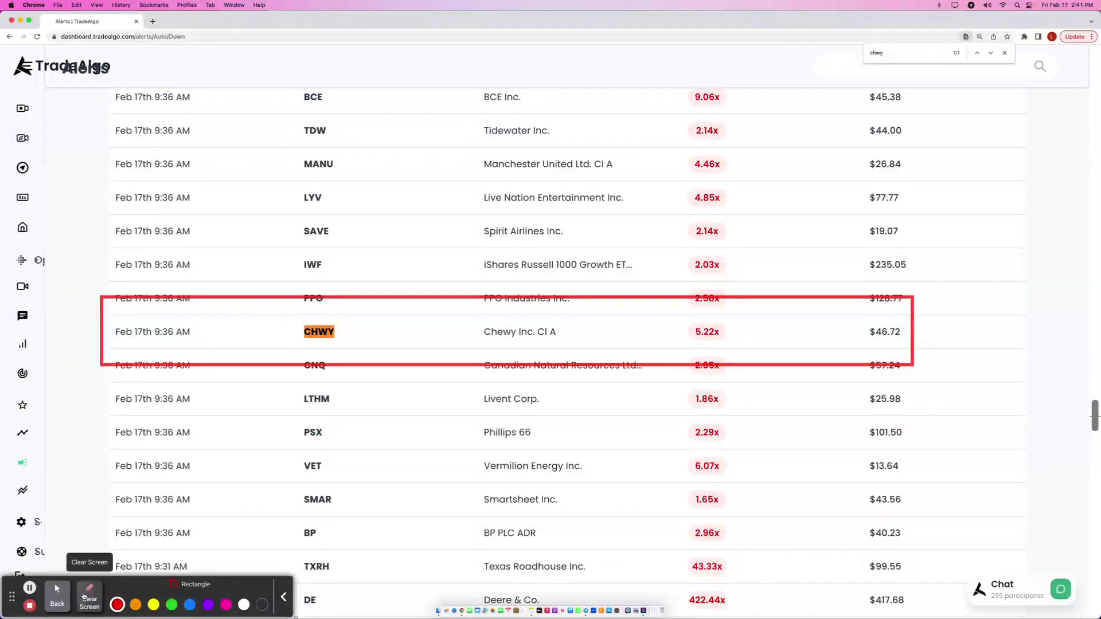
{"action": "left_click", "coordinate": [57, 593]}
{"action": "left_click", "coordinate": [74, 250]}
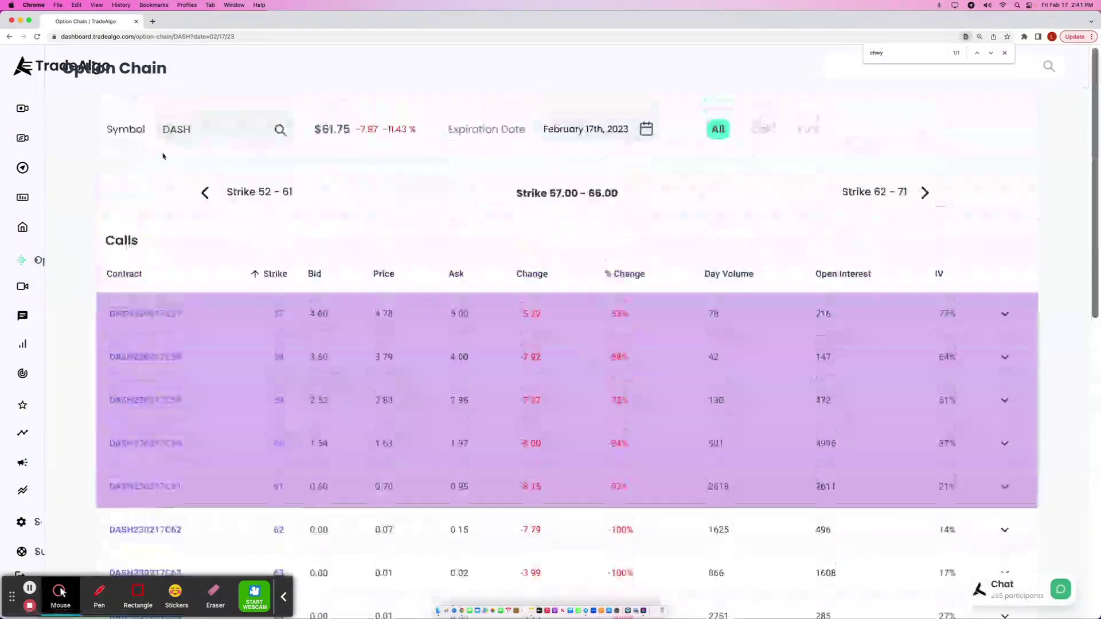
{"action": "type", "text": "chwy"}
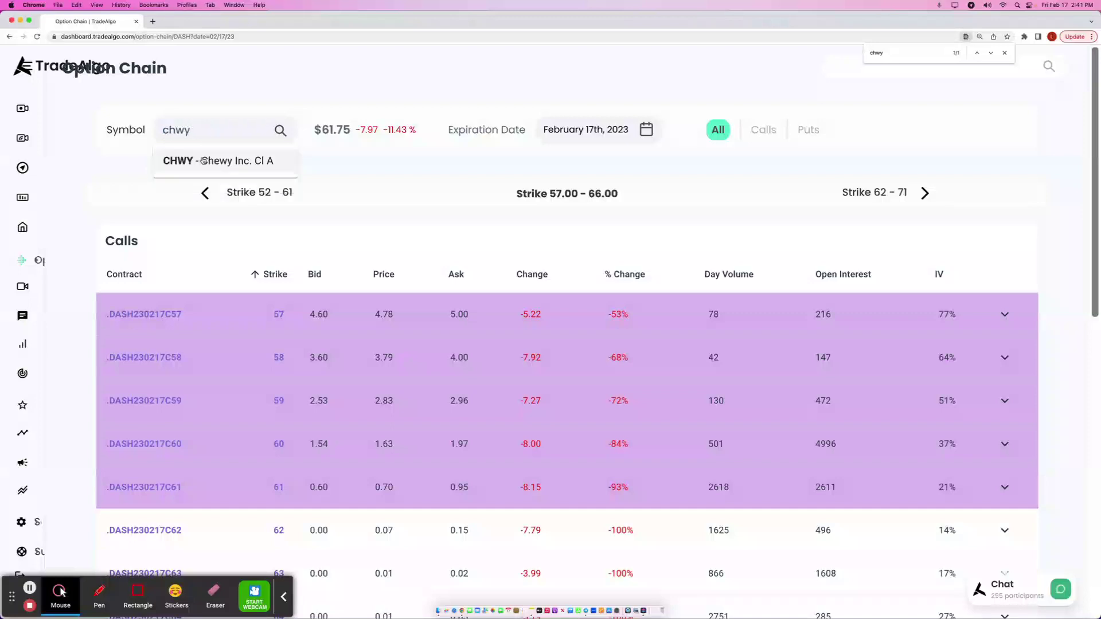
- Load the CHWY Feb 17, 2023 option chain and expand the CHWY230217P45 put
{"action": "key", "text": "Return"}
{"action": "scroll", "coordinate": [415, 278], "scroll_direction": "down", "scroll_amount": 3}
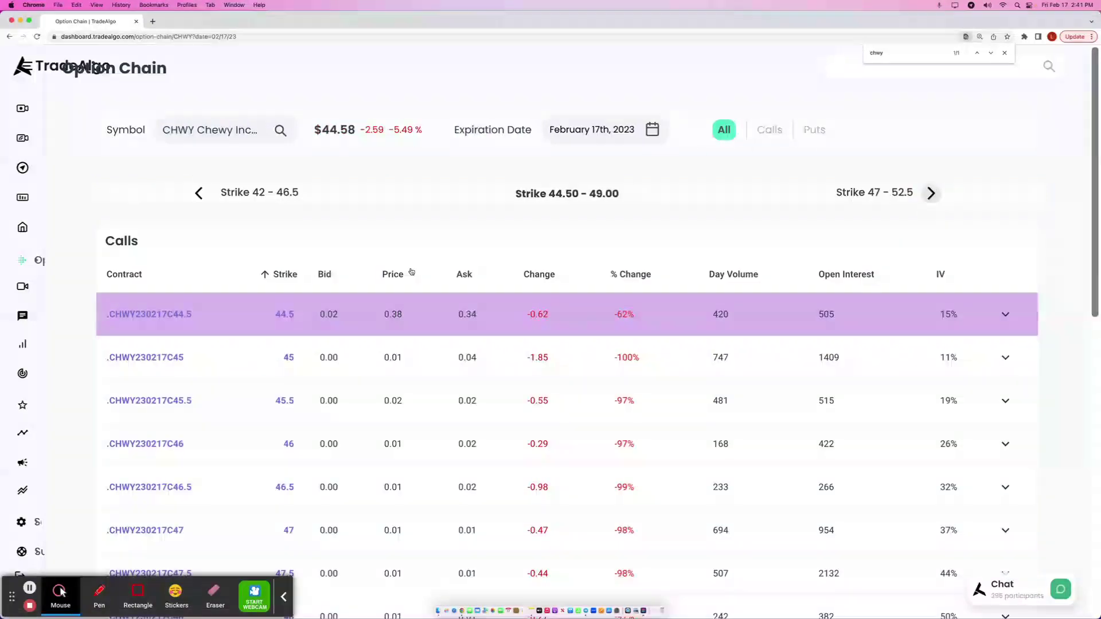
{"action": "scroll", "coordinate": [415, 277], "scroll_direction": "down", "scroll_amount": 8}
{"action": "scroll", "coordinate": [415, 278], "scroll_direction": "down", "scroll_amount": 2}
{"action": "scroll", "coordinate": [415, 278], "scroll_direction": "down", "scroll_amount": 1}
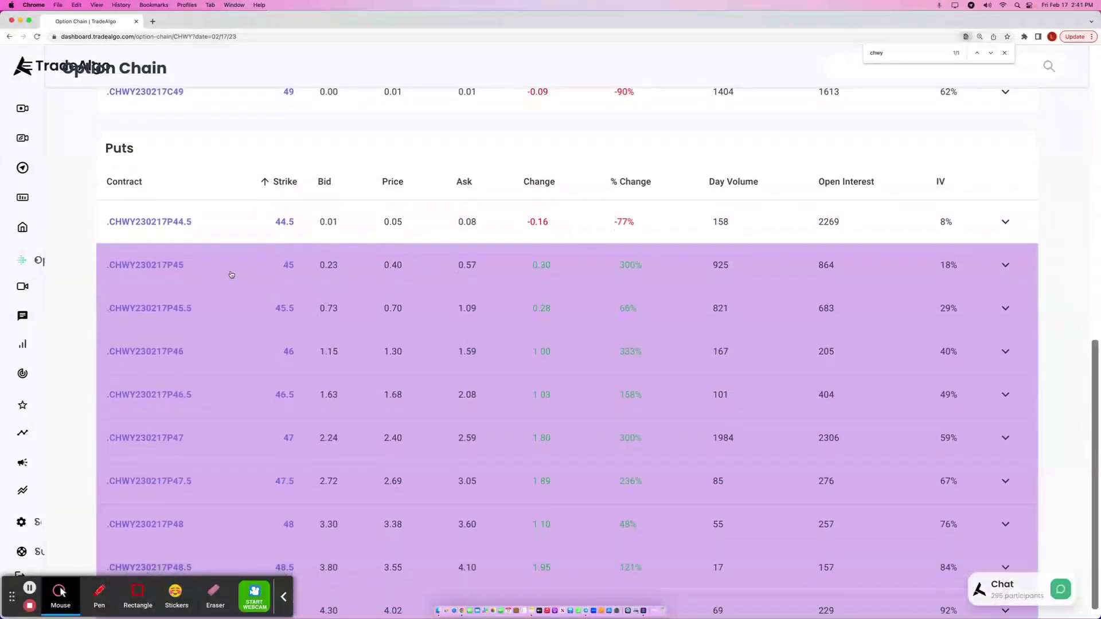
{"action": "left_click", "coordinate": [242, 281]}
- Chart the CHWY 45 put in 3-minute bars and stretch the time axis across the session
{"action": "left_click", "coordinate": [214, 307]}
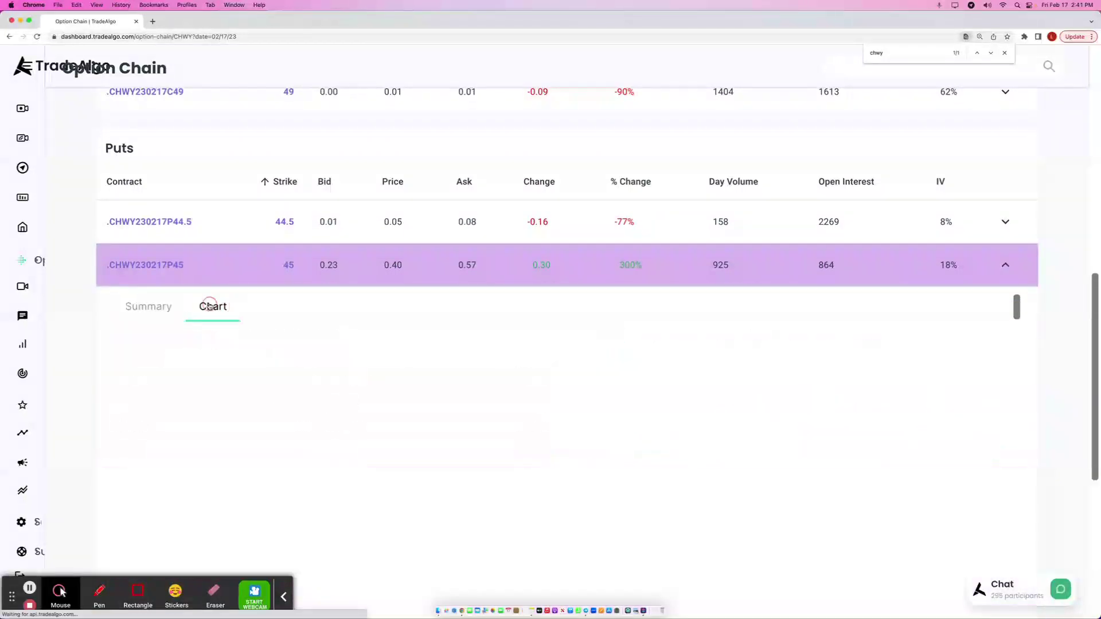
{"action": "scroll", "coordinate": [235, 245], "scroll_direction": "down", "scroll_amount": 3}
{"action": "left_click", "coordinate": [162, 199]}
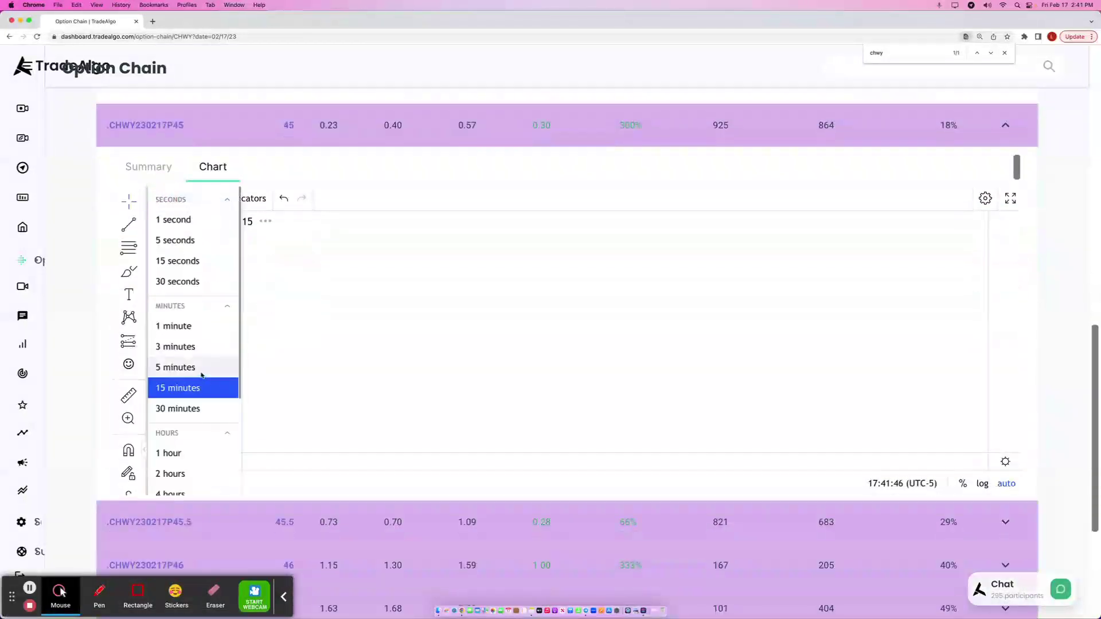
{"action": "left_click", "coordinate": [261, 329]}
{"action": "left_click", "coordinate": [162, 198]}
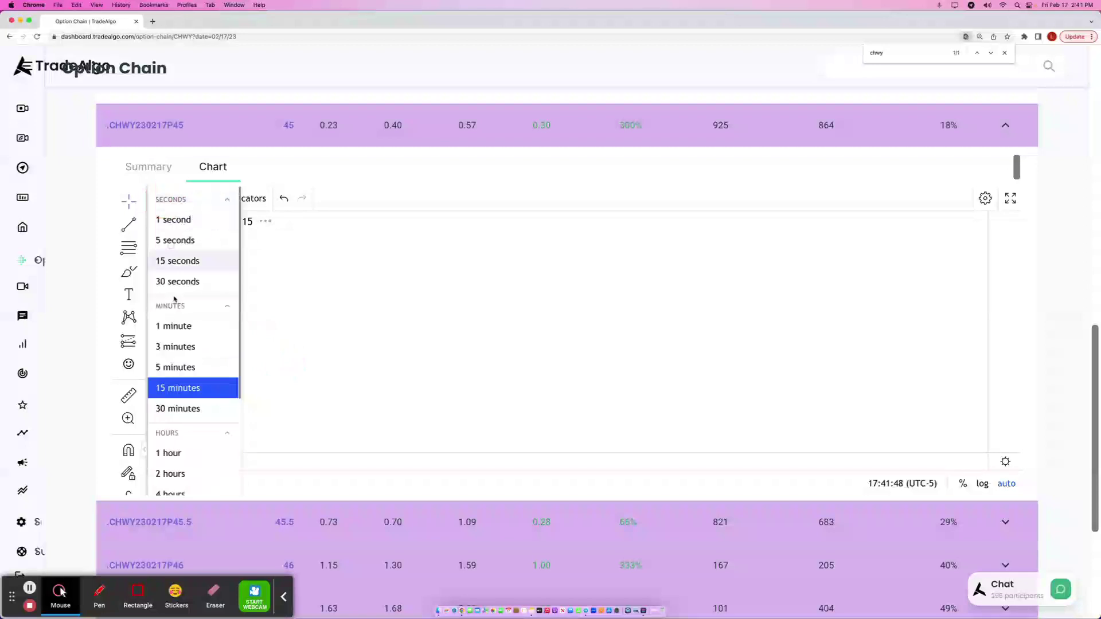
{"action": "left_click", "coordinate": [188, 347]}
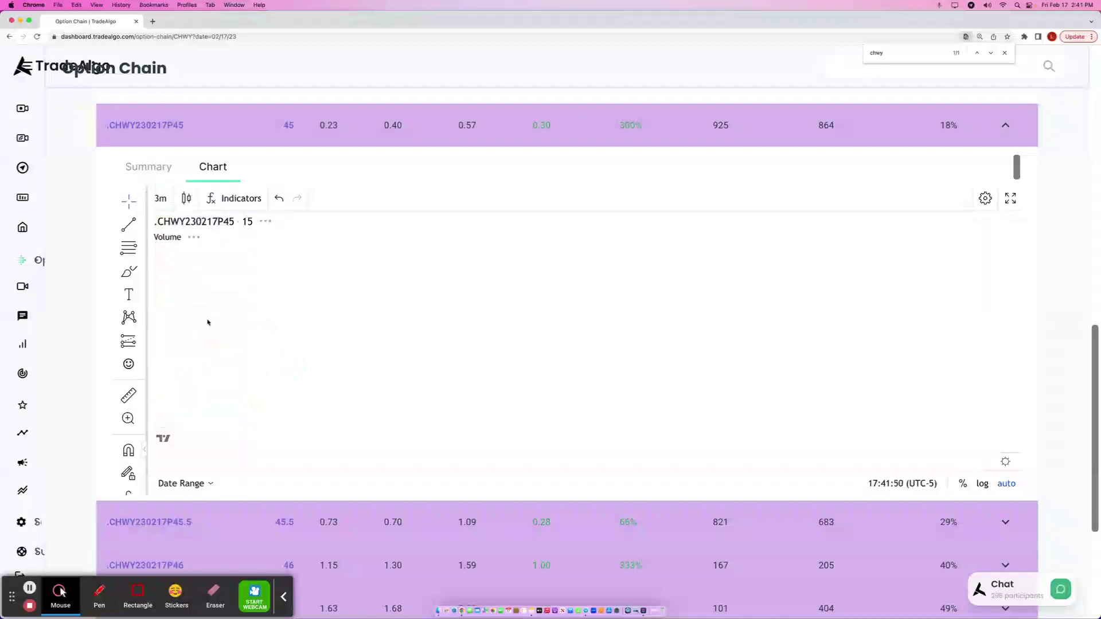
{"action": "left_click", "coordinate": [160, 199]}
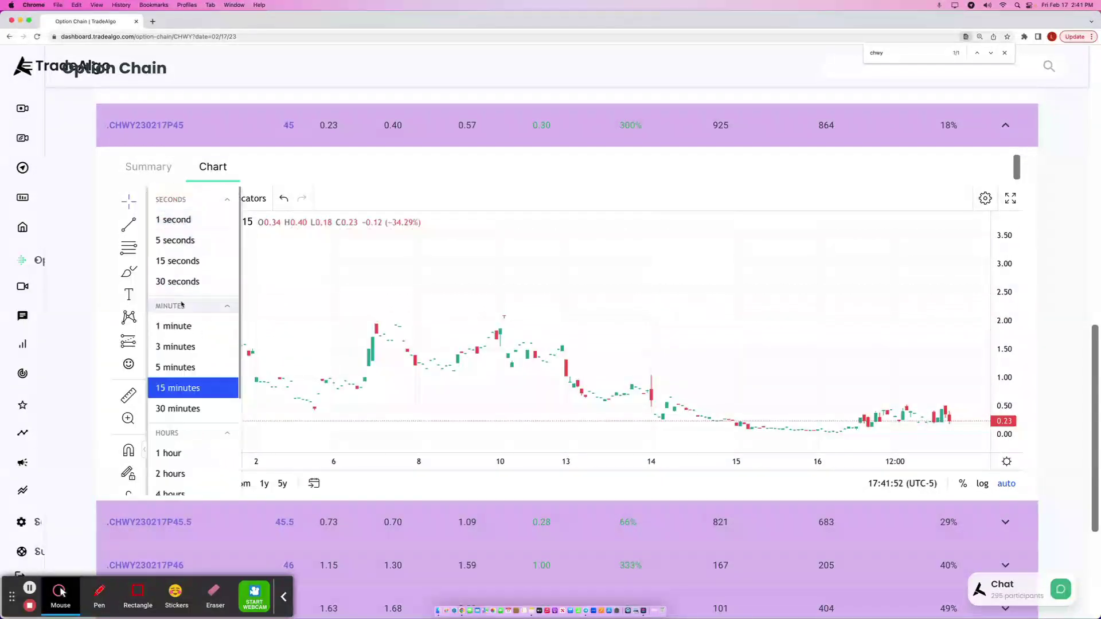
{"action": "left_click", "coordinate": [185, 346]}
{"action": "left_click_drag", "start_coordinate": [805, 461], "coordinate": [594, 462]}
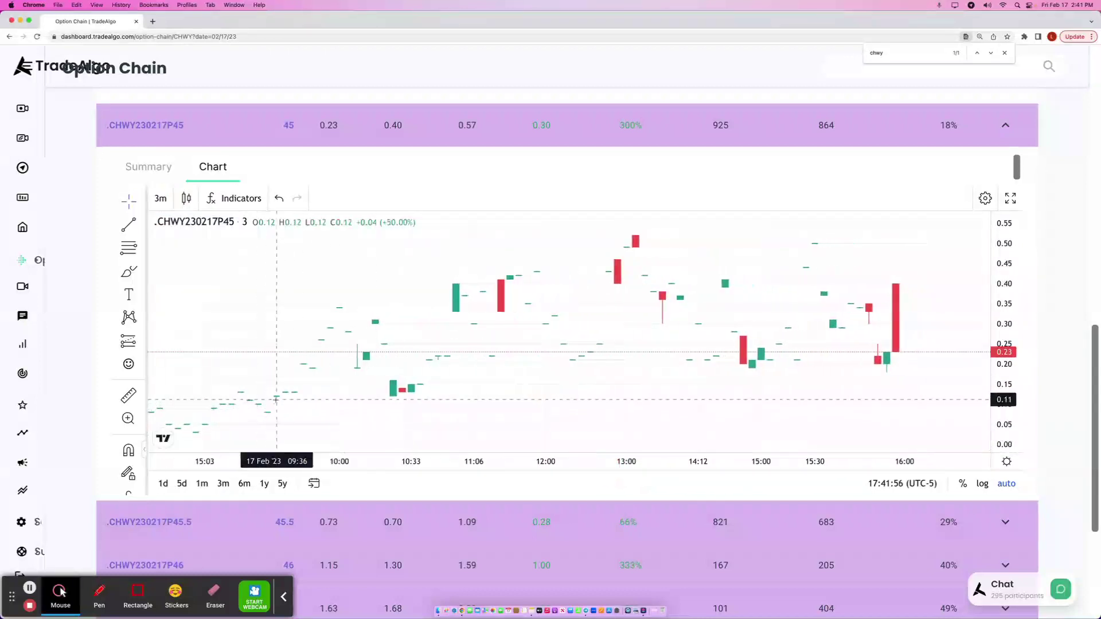
- Measure the put's 0.40 (334.25%) rise from 09:36 to 13:06, then return to the dashboard
{"action": "left_click", "coordinate": [128, 396]}
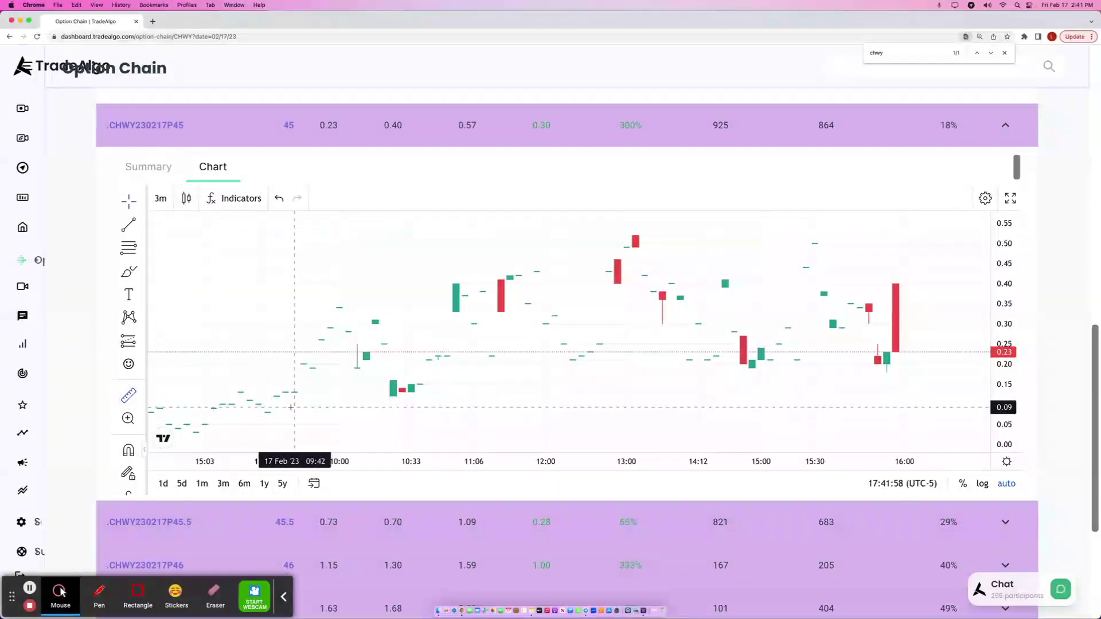
{"action": "left_click", "coordinate": [276, 396]}
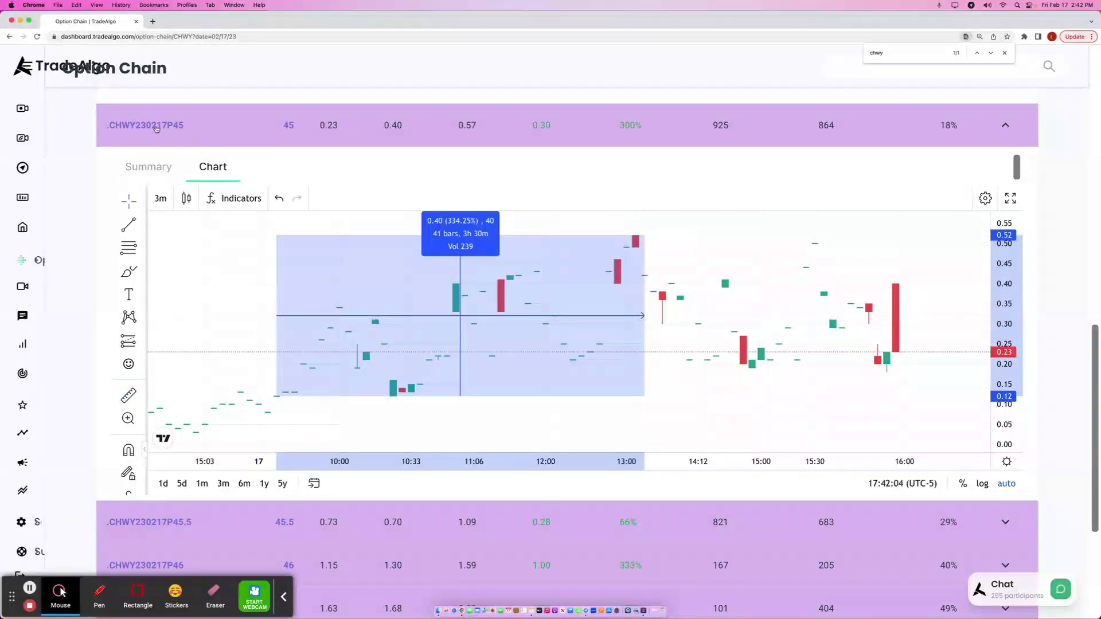
{"action": "left_click", "coordinate": [26, 69]}
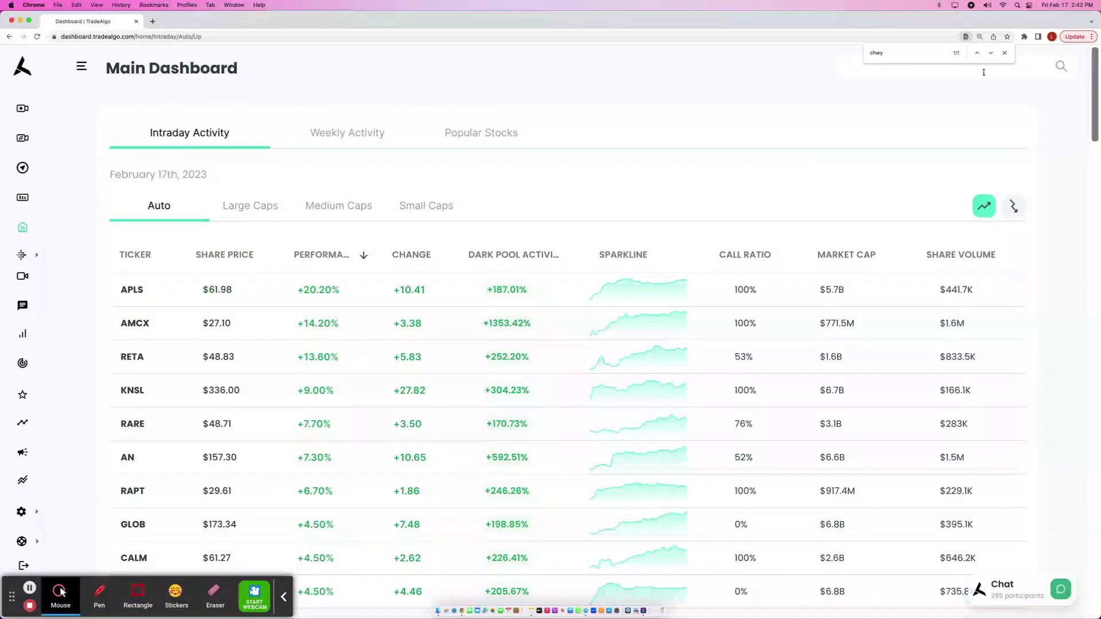
- Close the 'chwy' find bar to reveal the intraday gainers table led by APLS
{"action": "left_click", "coordinate": [1006, 52]}
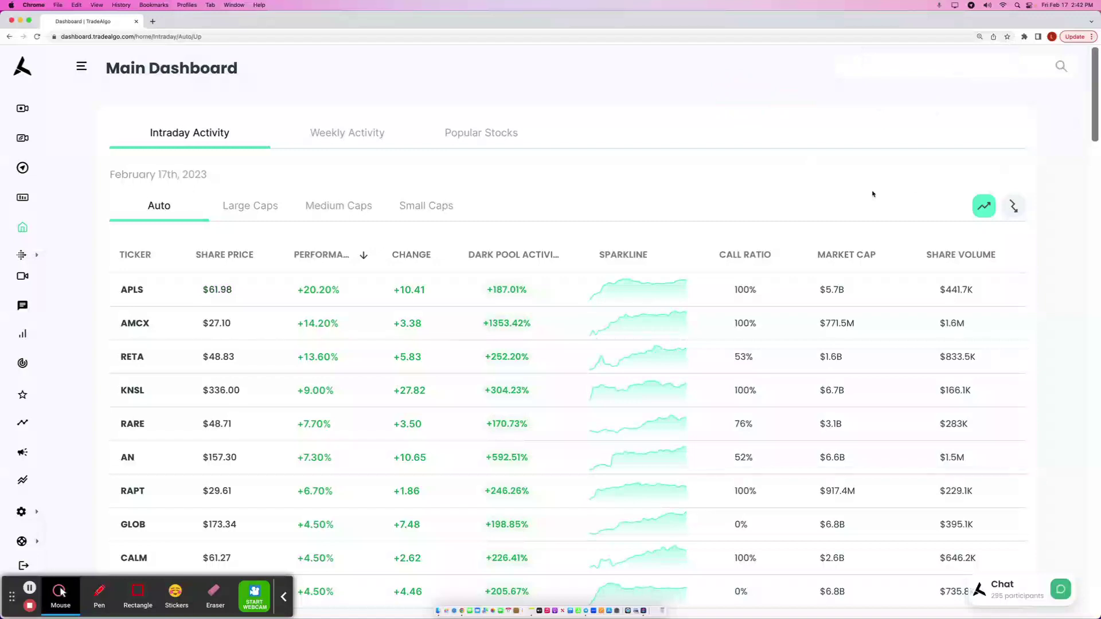